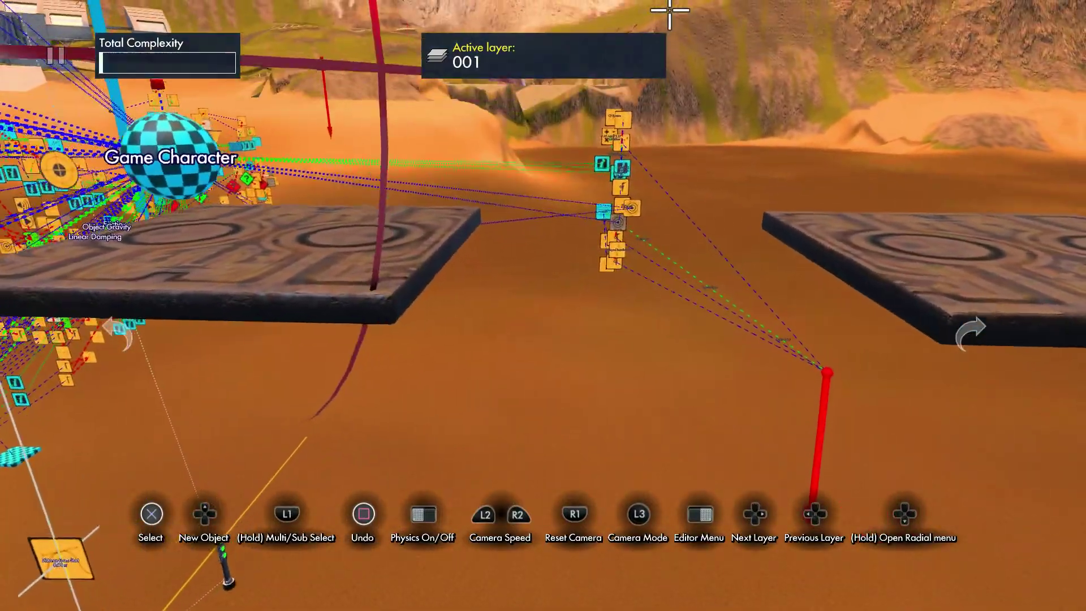
Step: Look through the object library categories, checking Favorites and going back across to the first categories
key(Escape)
key(Left)
key(Left)
key(Left)
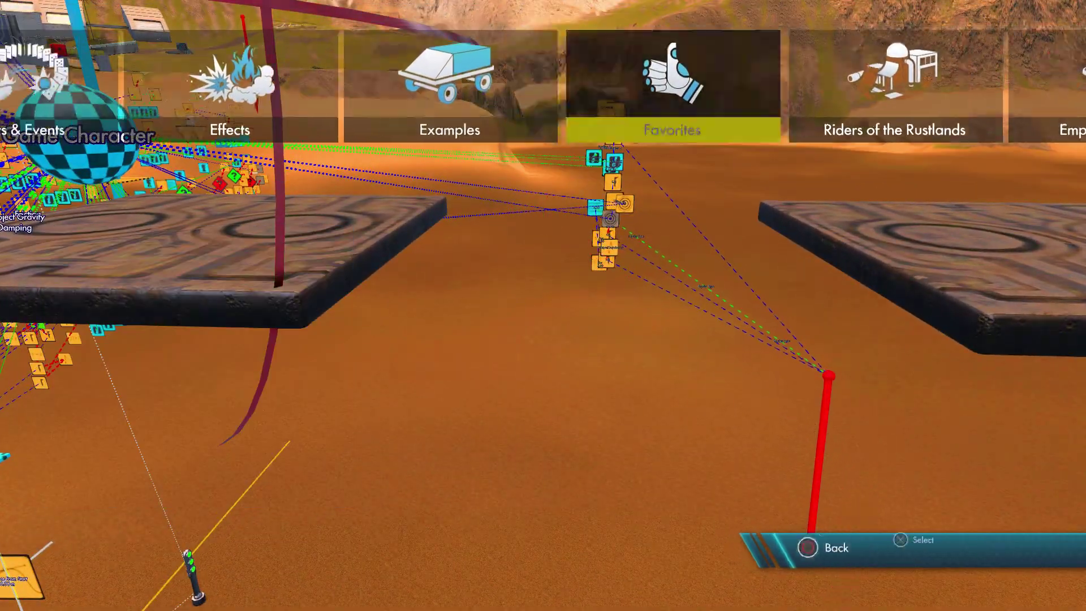
key(Return)
key(Escape)
key(Left)
key(Left)
key(Left)
key(Left)
key(Left)
key(Left)
key(Left)
key(Left)
key(Left)
key(Left)
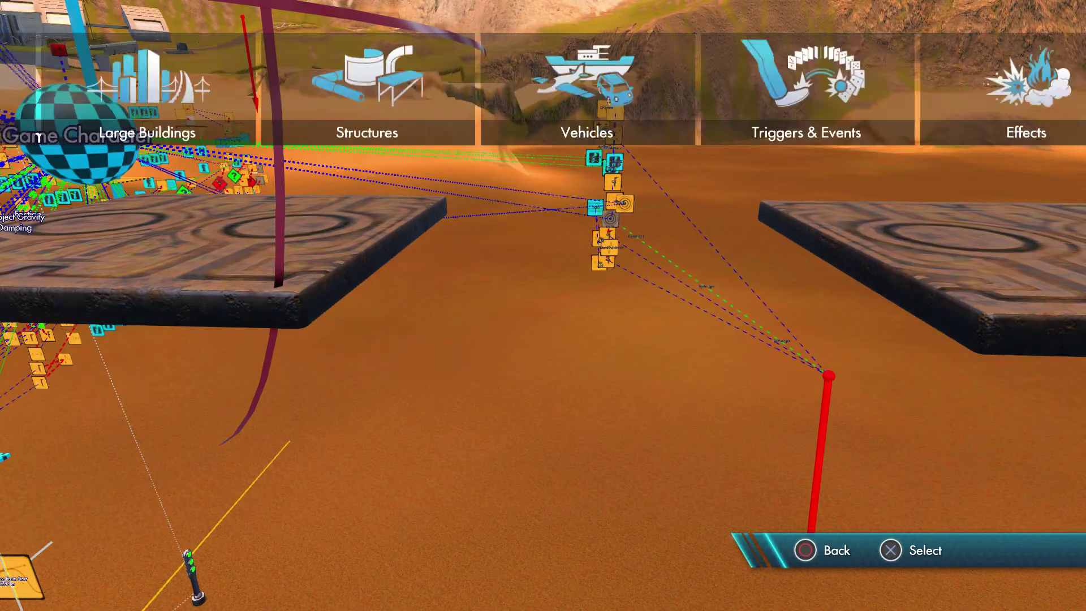
Step: Browse the Game objects in the Common category as far as Sound source
key(Right)
key(Return)
key(Down)
key(Down)
key(Down)
key(Down)
key(Down)
key(Down)
key(Down)
key(Down)
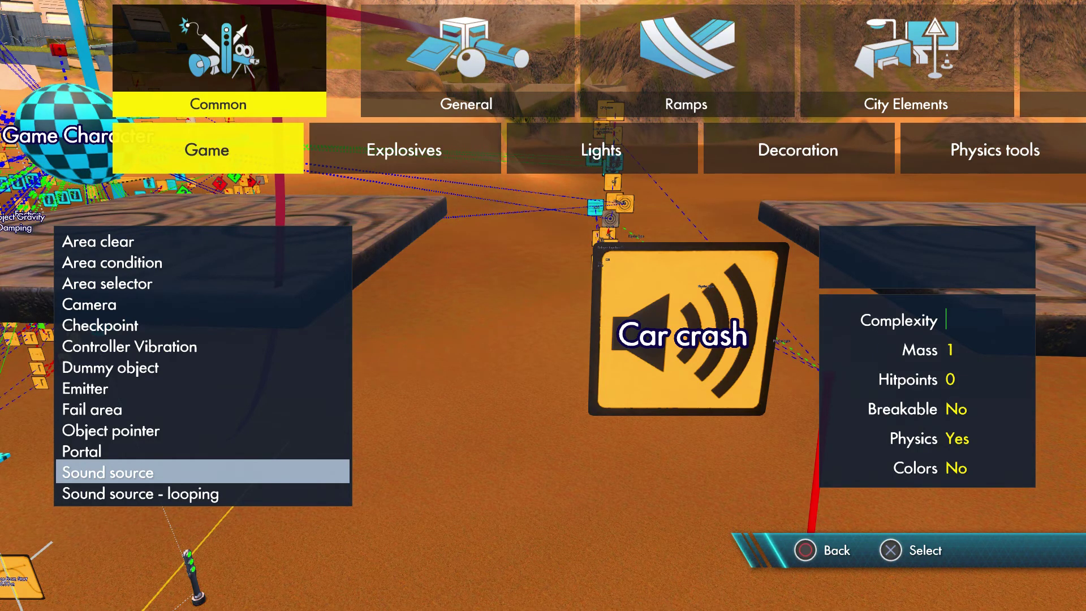
Step: Insert a Custom collisions object from the Physics tools group of the Common category
key(Escape)
key(Return)
key(Right)
key(Right)
key(Right)
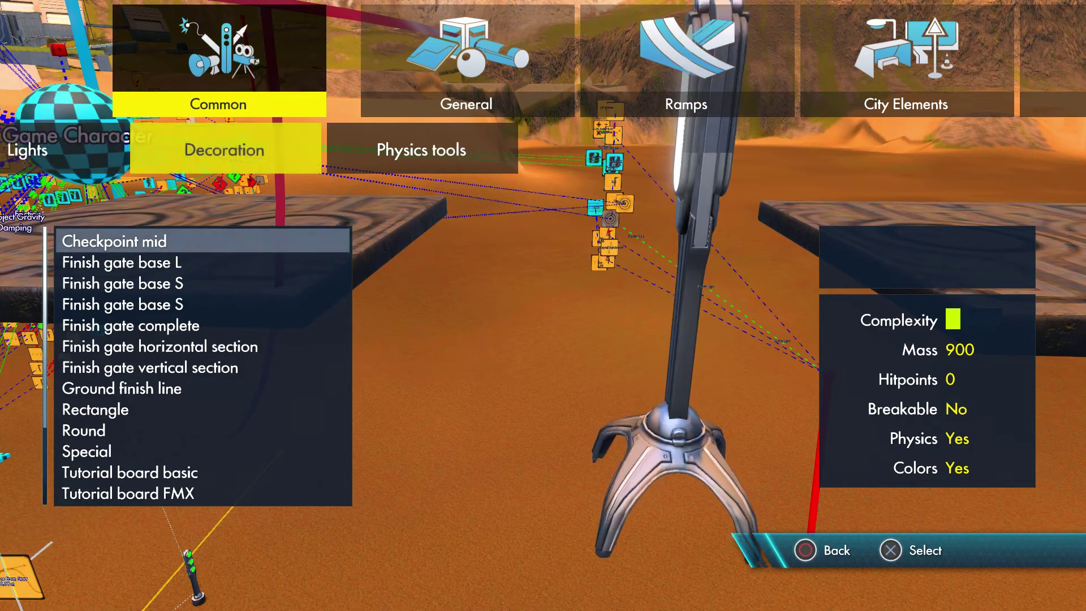
key(Right)
key(Down)
key(Down)
key(Up)
key(Return)
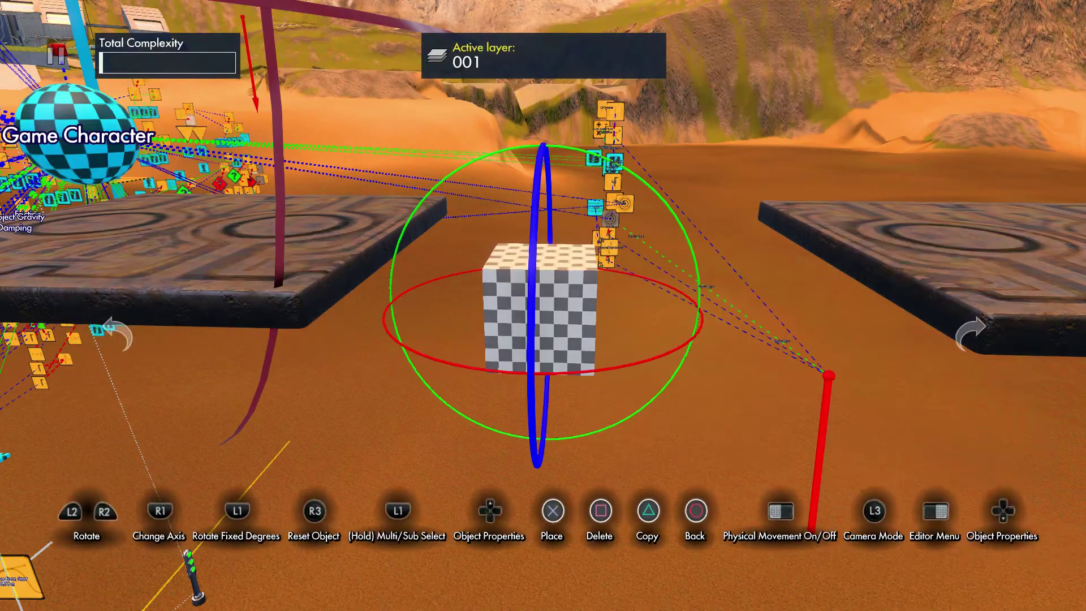
Step: Set the Custom collisions object's Variation to 4 in its object properties
key(Down)
key(Down)
key(Down)
key(Down)
key(Down)
key(Down)
key(Up)
key(Up)
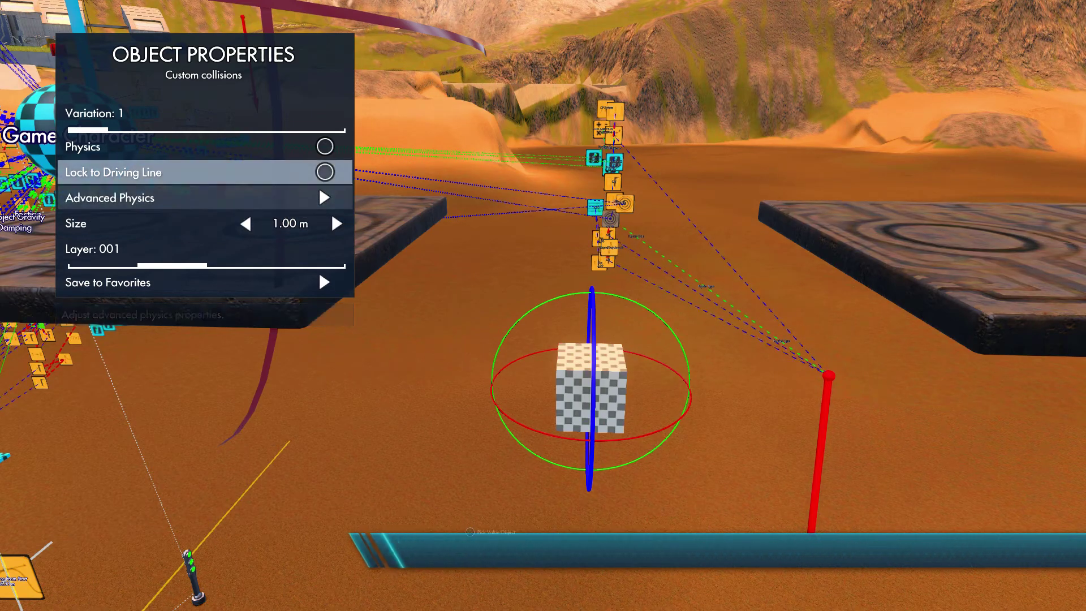
key(Up)
key(Up)
key(Right)
key(Right)
key(Right)
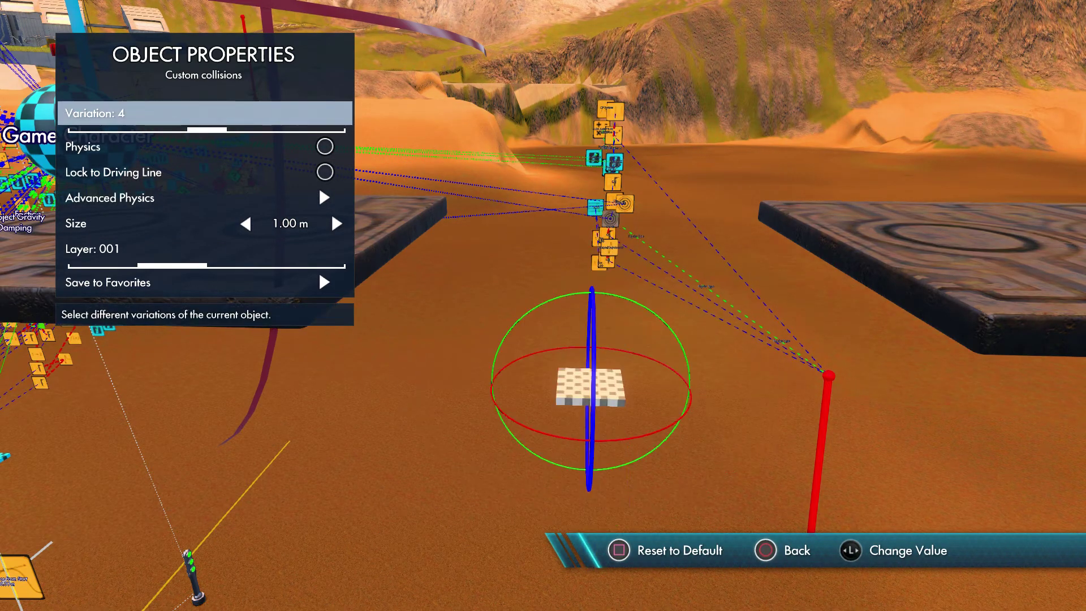
Step: Scale the Custom collisions object up to about 405 m and shift it to just below the two platforms
key(Down)
key(Down)
key(Down)
key(Down)
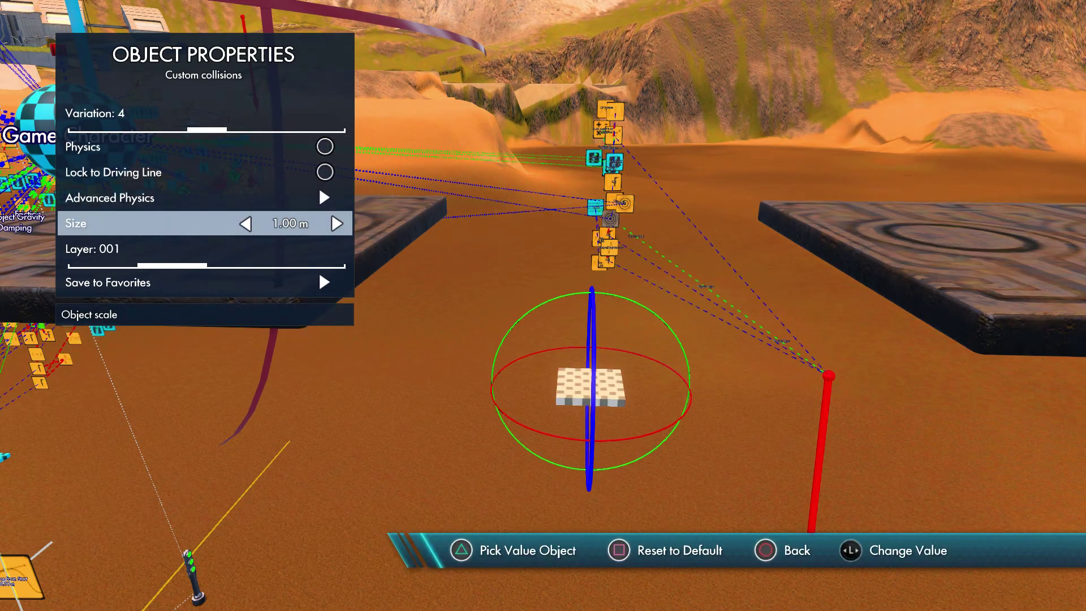
key(Escape)
key(Right)
key(Up)
key(Up)
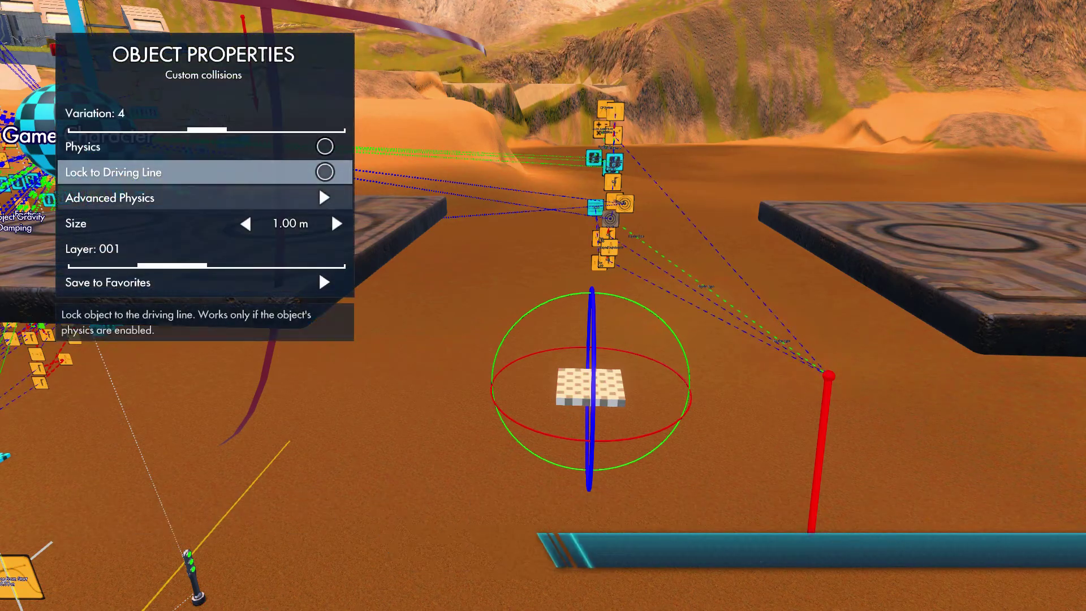
key(Down)
key(Down)
key(Right)
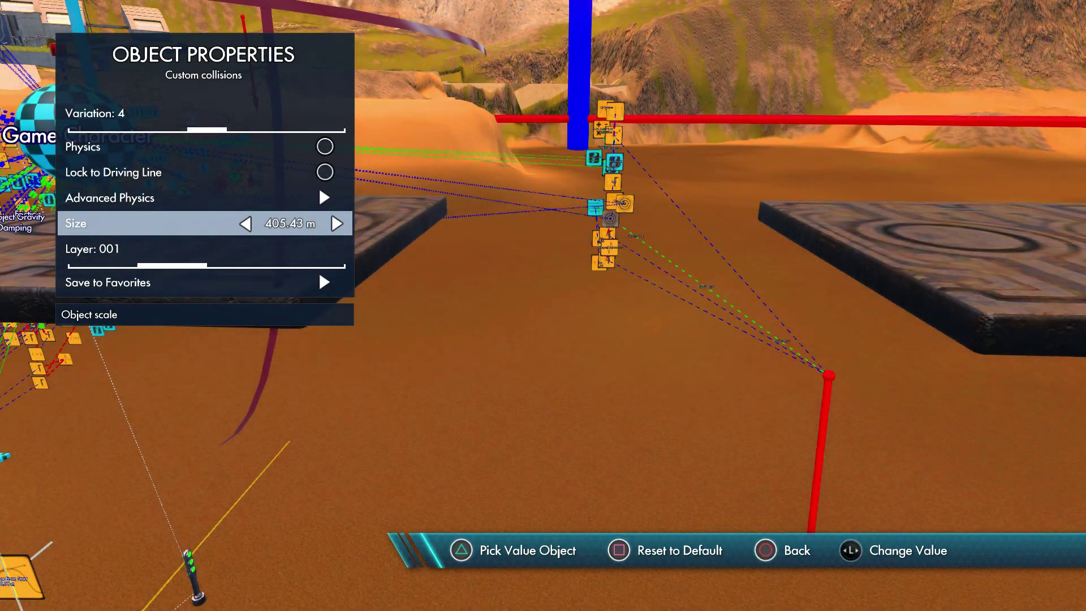
key(Up)
key(Escape)
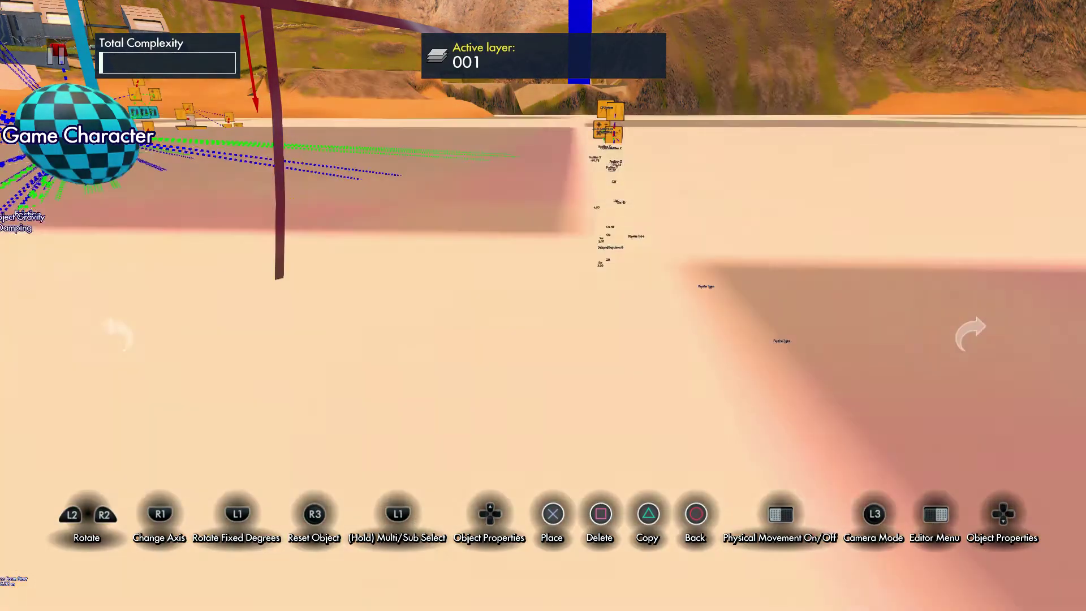
key(Up)
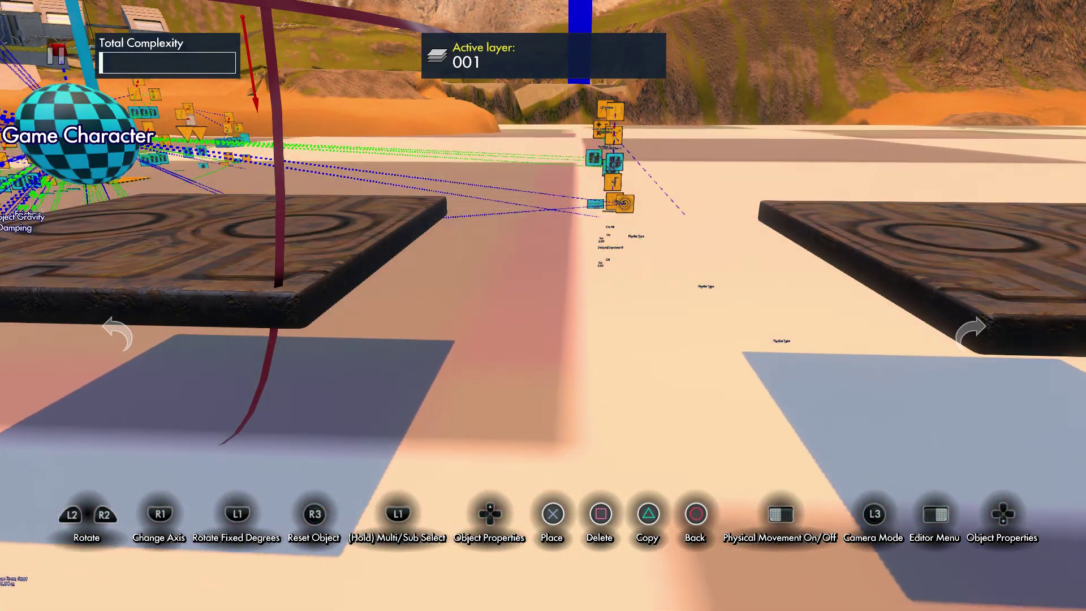
key(Down)
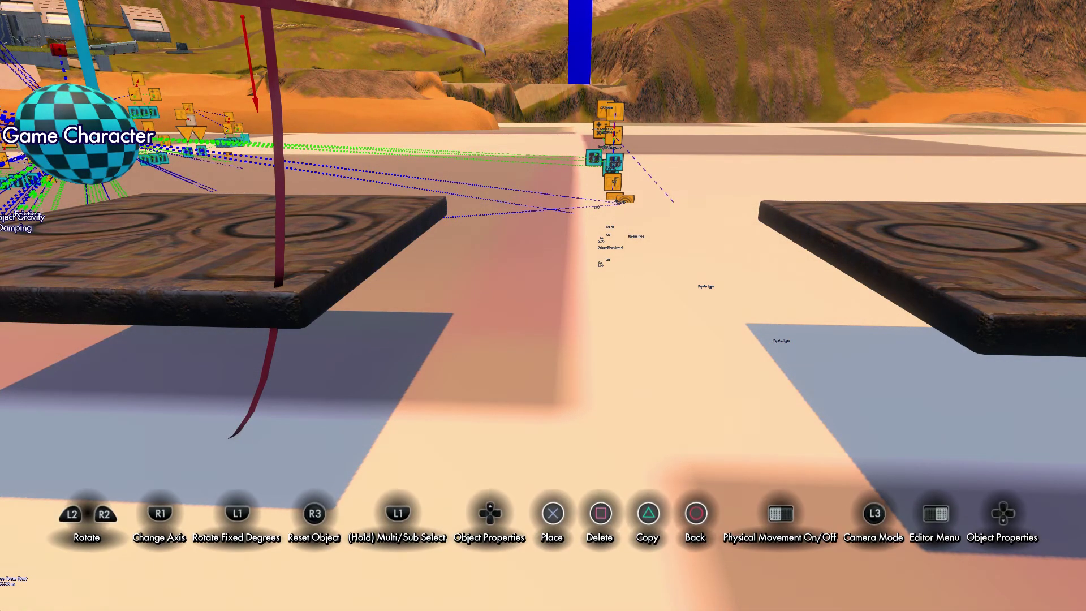
Step: Reset the Custom collisions object's size to the default 1.00 m
key(Up)
key(Down)
key(Down)
key(Down)
key(Down)
key(r)
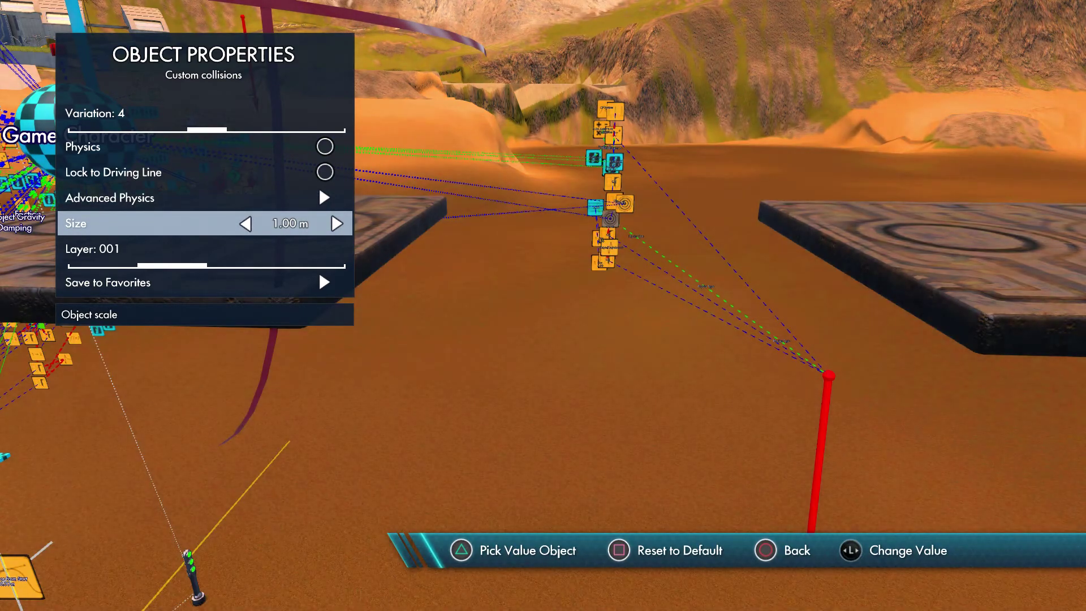
key(Escape)
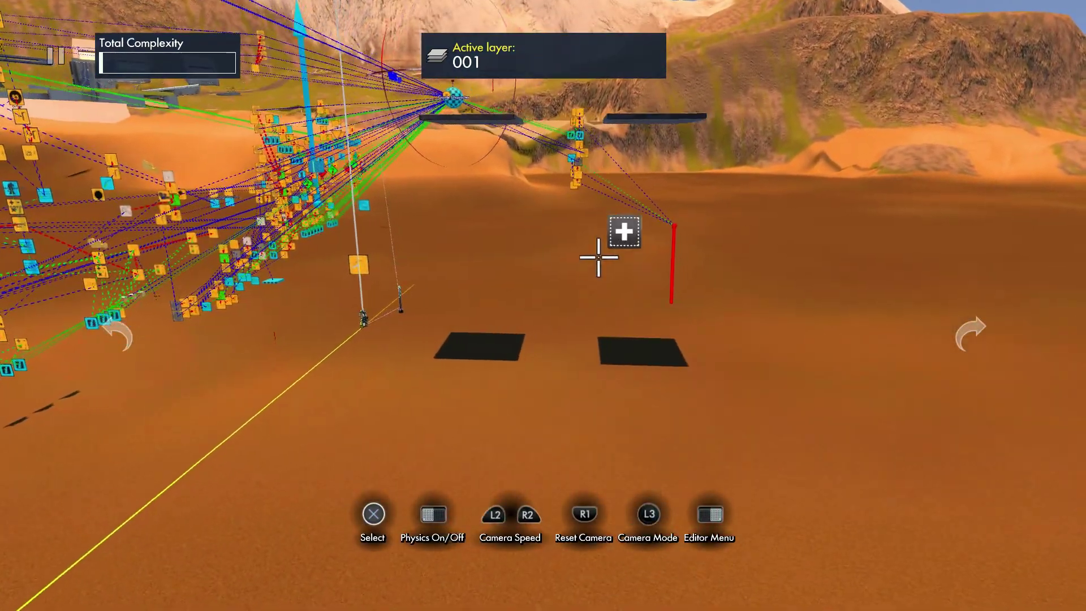
Step: Reselect the small Custom collisions object on the ground between the two platforms' shadows
click(595, 231)
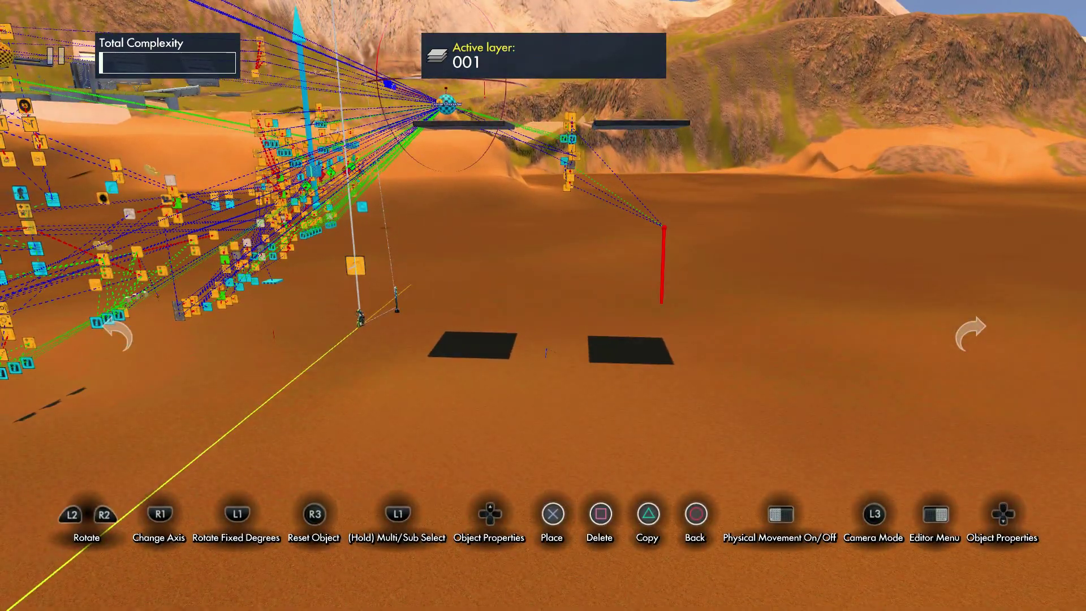
key(Escape)
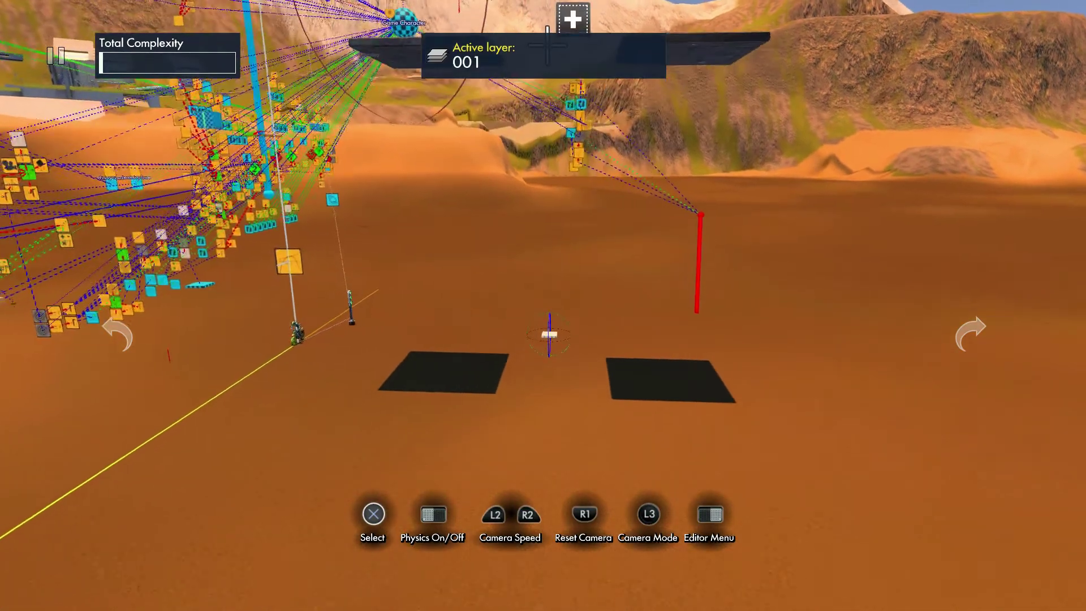
click(554, 350)
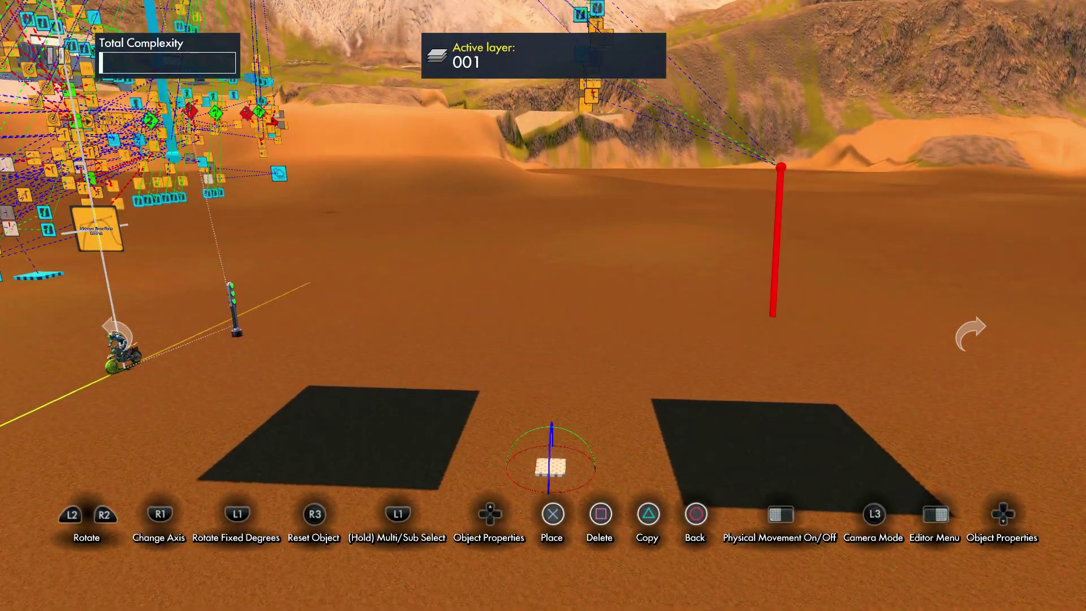
click(552, 447)
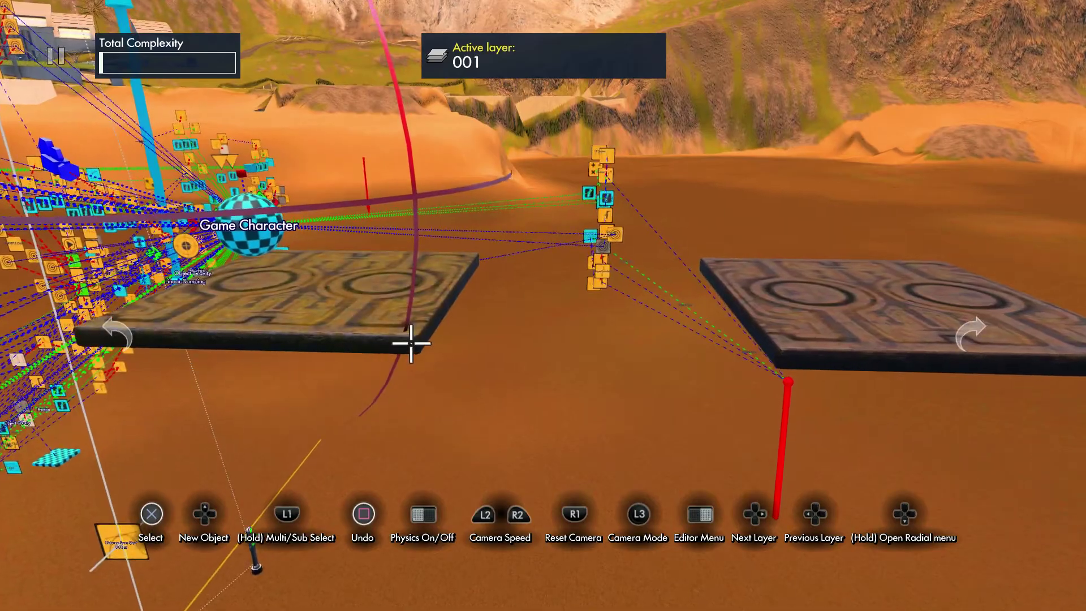
Step: Select the pair of stone platforms and examine them up close
click(836, 335)
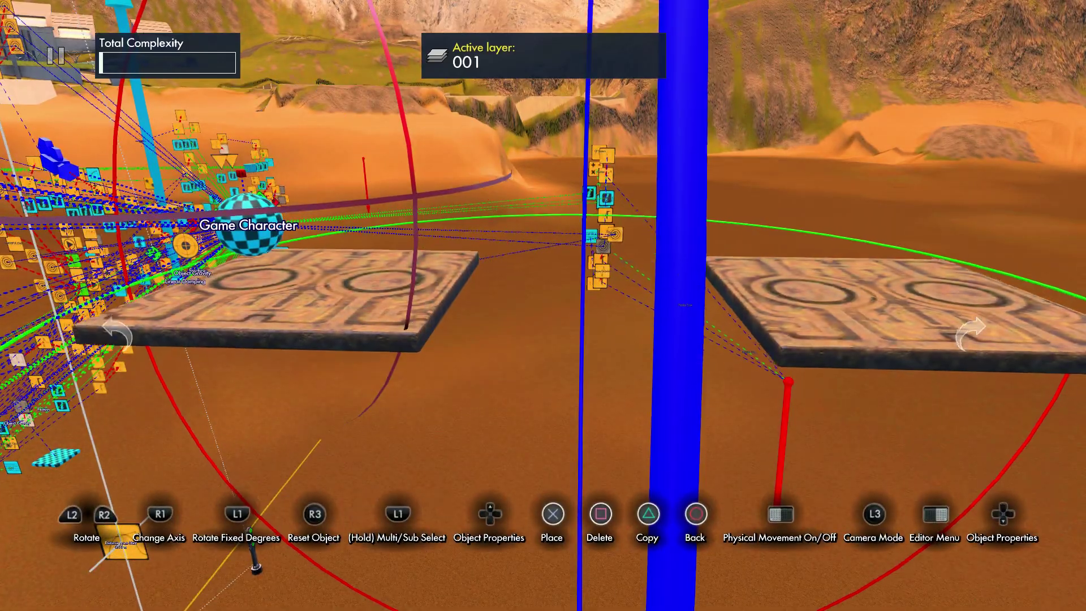
click(837, 334)
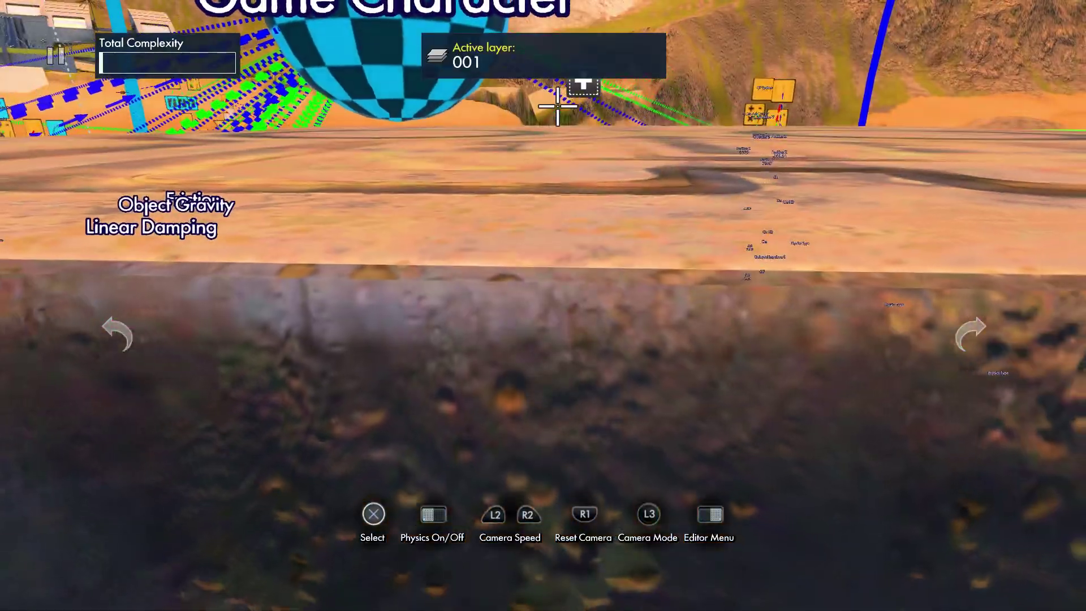
click(558, 105)
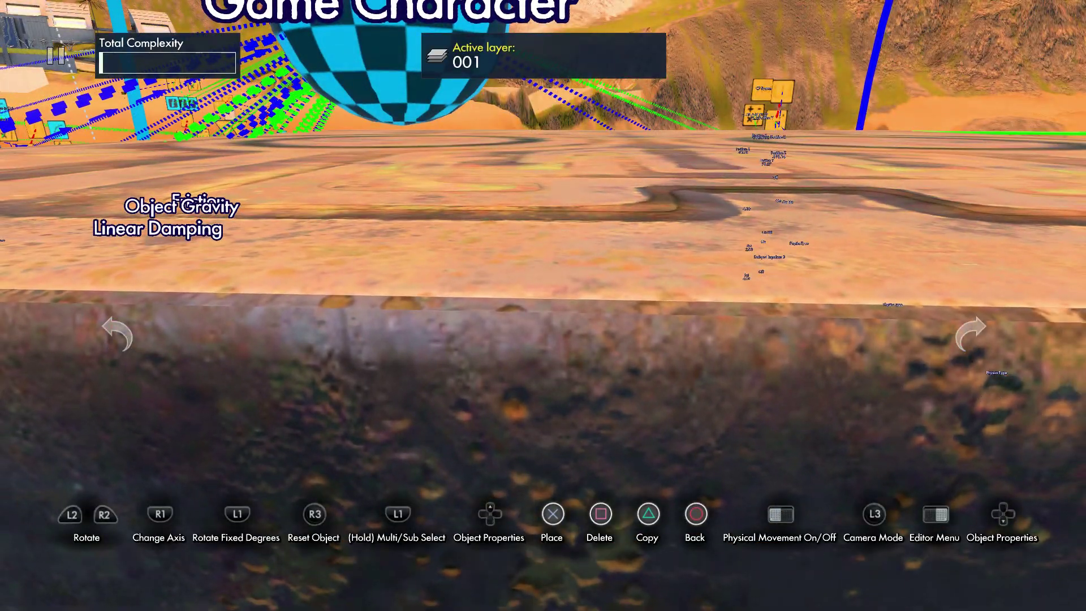
click(1071, 144)
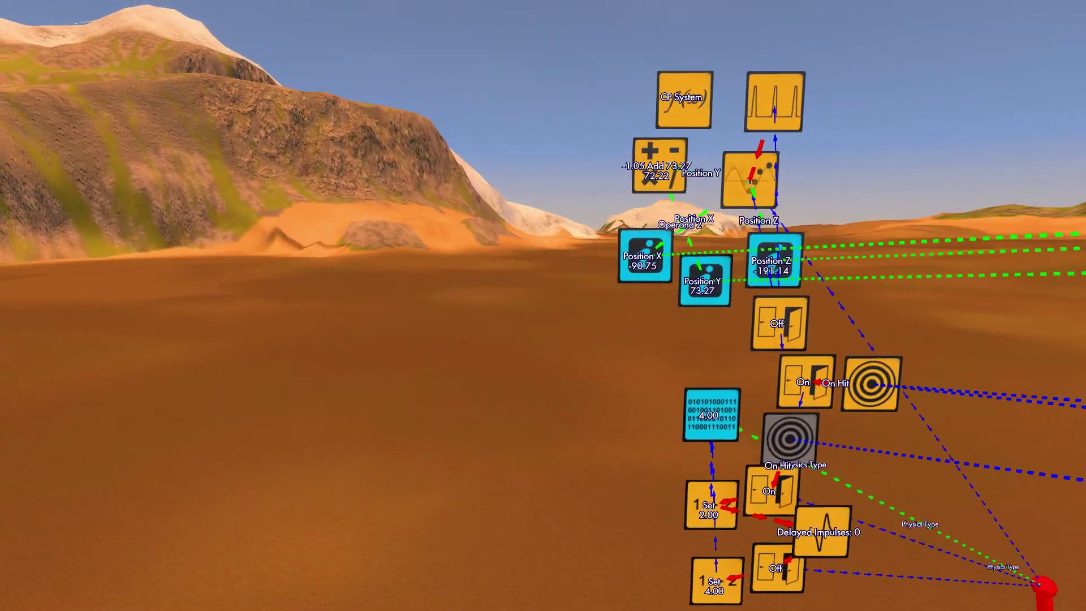
Step: Try to insert a periodic impulse object beside the existing checkpoint logic cluster
key(Return)
key(Escape)
key(Right)
key(Right)
key(Right)
key(Right)
key(Right)
key(Right)
key(Right)
key(Right)
key(Right)
key(Right)
key(Left)
key(Return)
key(Down)
key(Down)
key(Return)
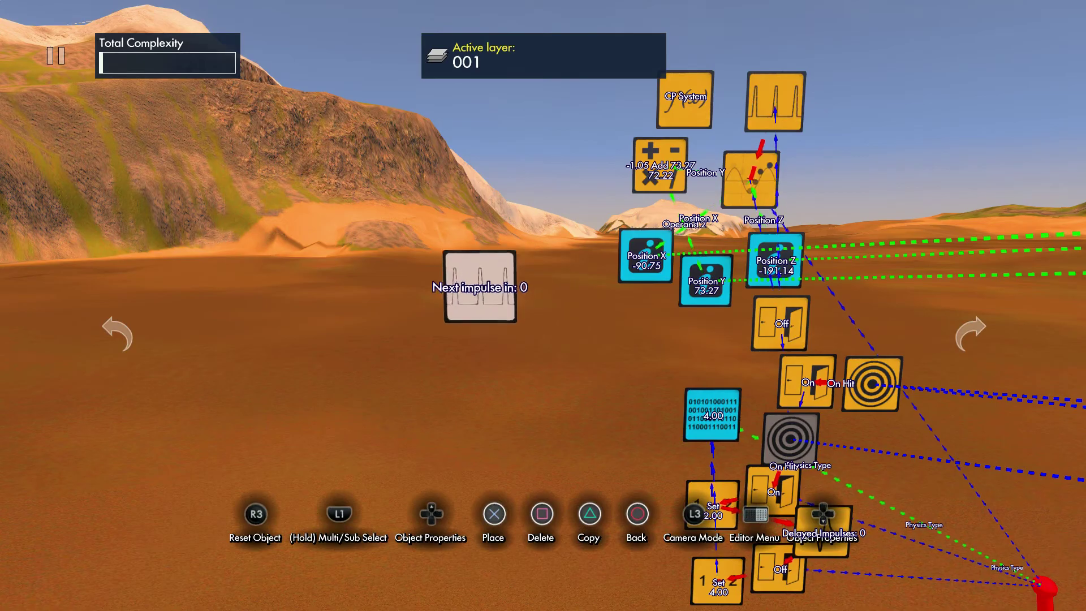
key(Escape)
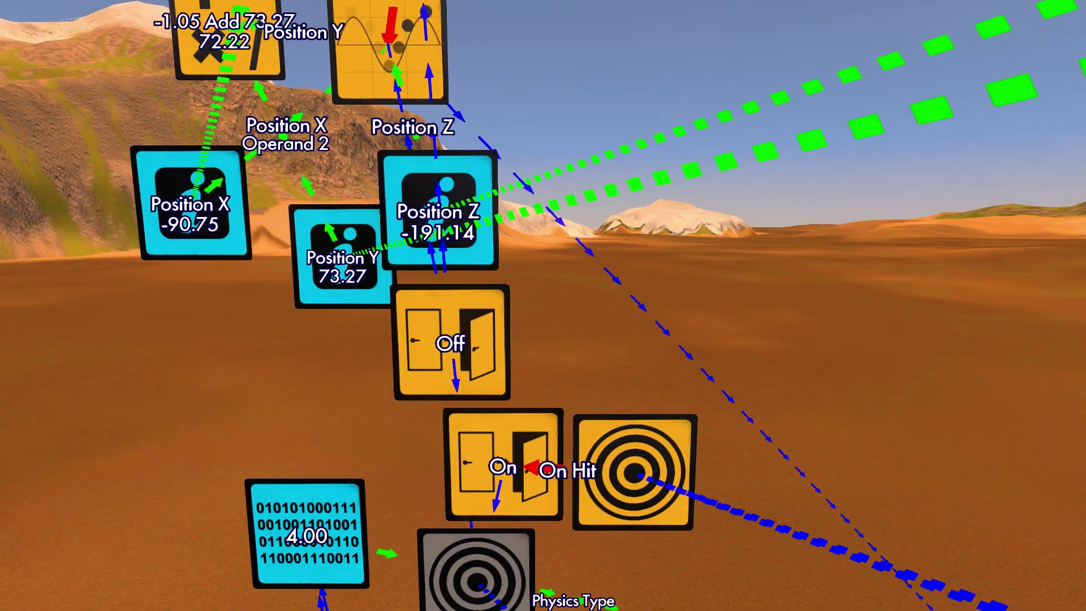
Step: Insert a Set value event from the Events group of Triggers & Events beside the Off event
key(Return)
key(Right)
key(Up)
key(Up)
key(Up)
key(Up)
key(Up)
key(Up)
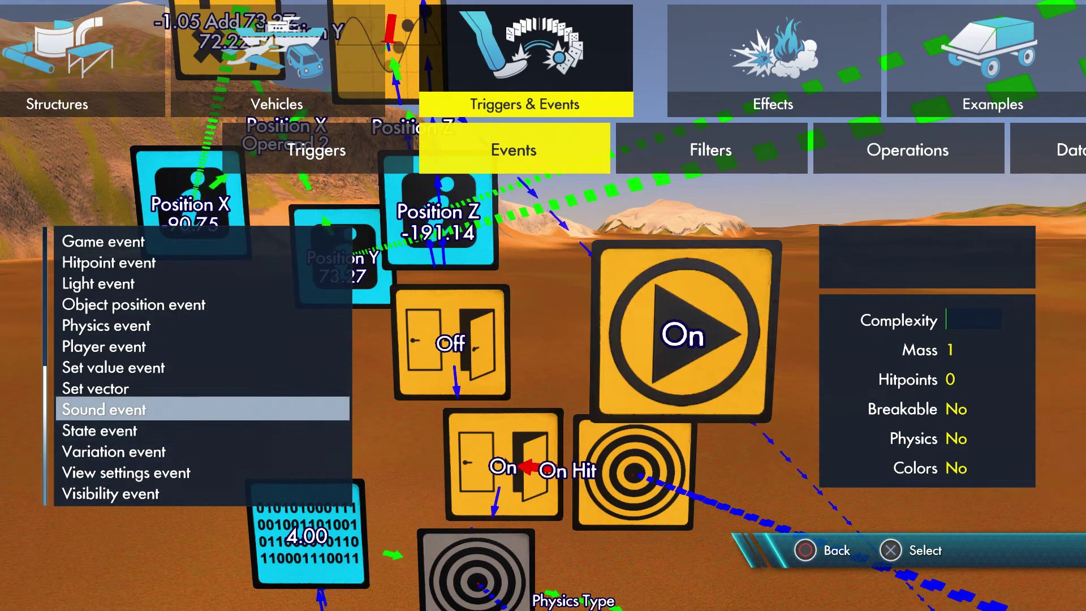
key(Return)
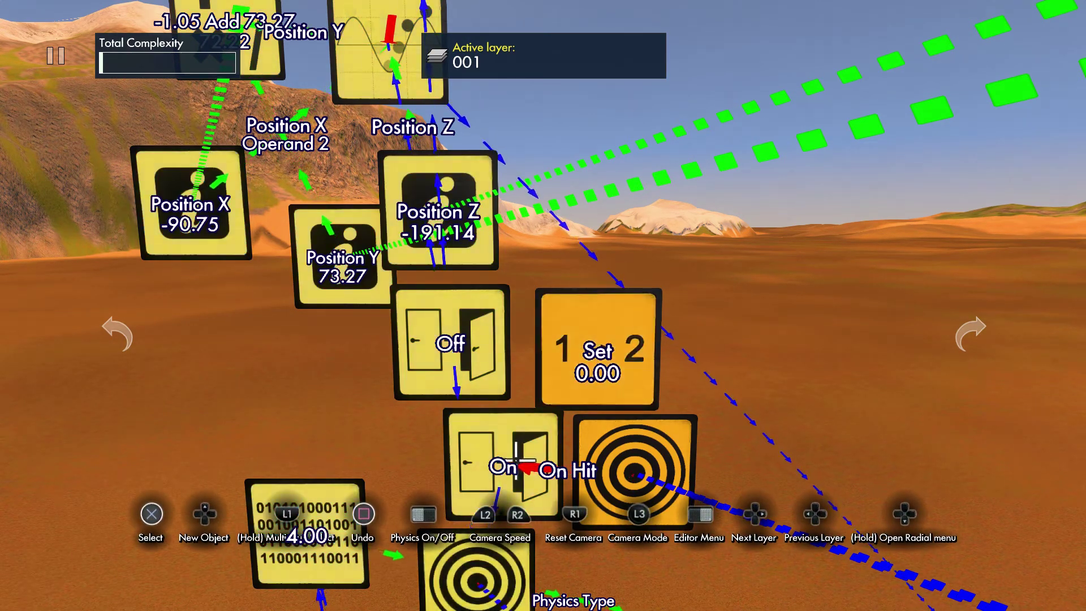
Step: Link the Set value event to the On event next to the On Hit trigger
key(Down)
key(Down)
key(Down)
key(Down)
key(Return)
click(594, 351)
key(Escape)
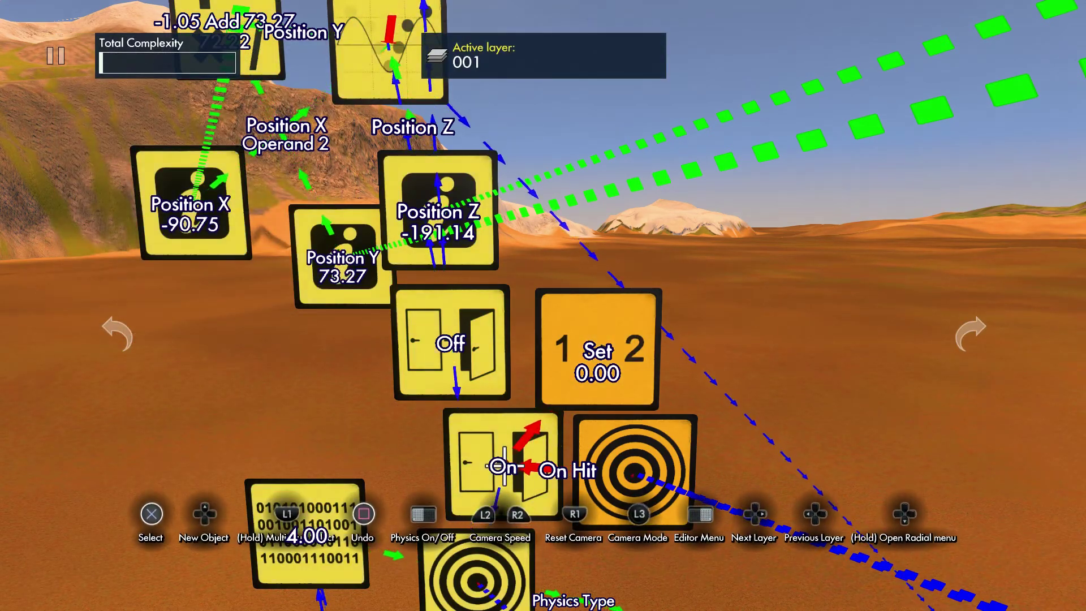
Step: Insert a Variable data source from the Data Sources group and place it directly above the Set value event
key(Up)
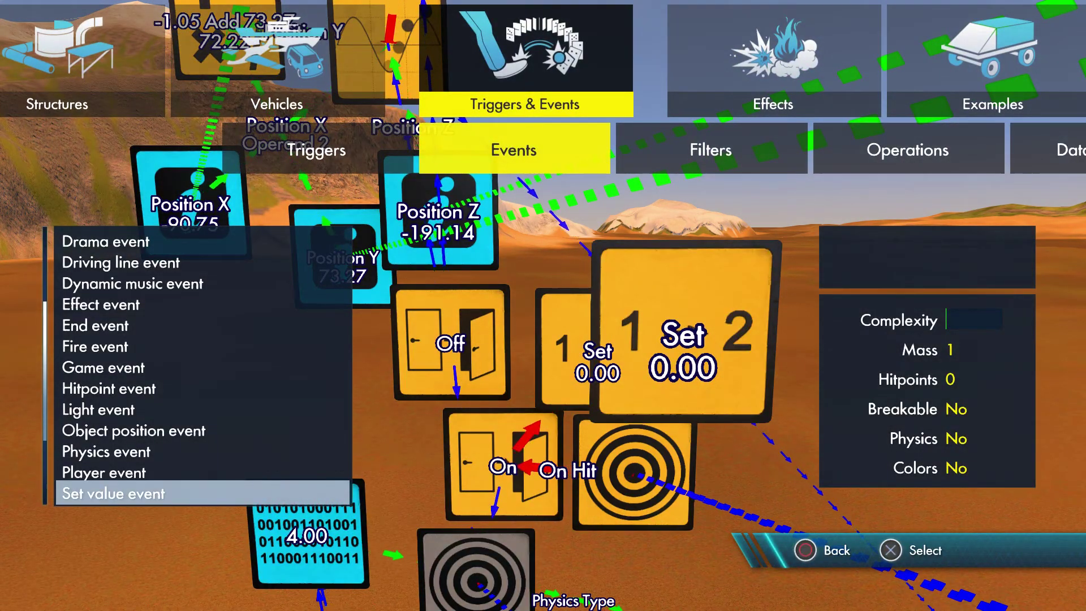
key(Right)
key(Right)
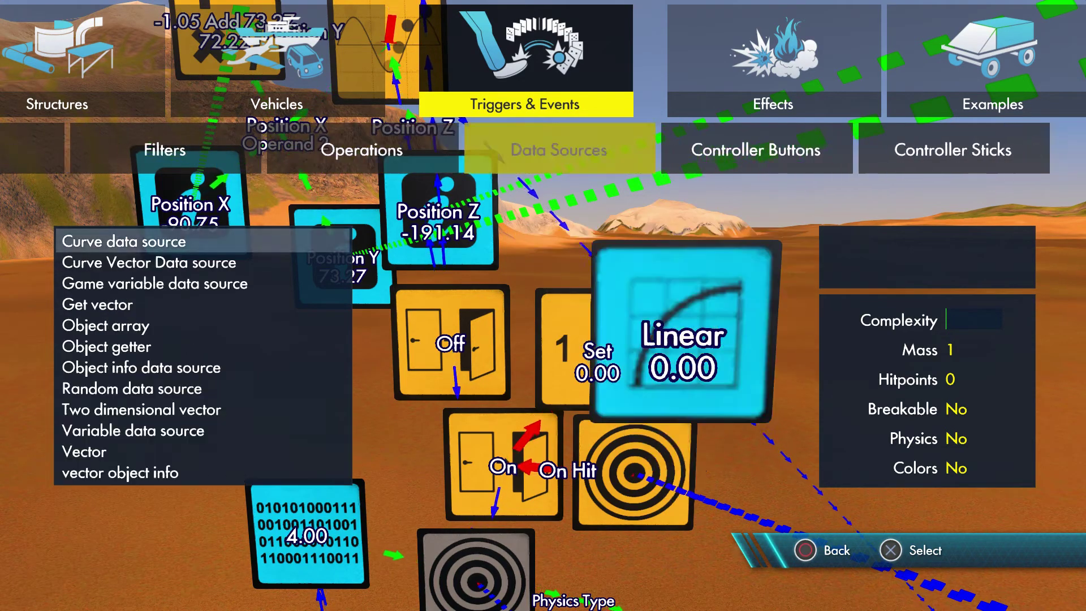
key(Up)
key(Up)
key(Up)
key(Return)
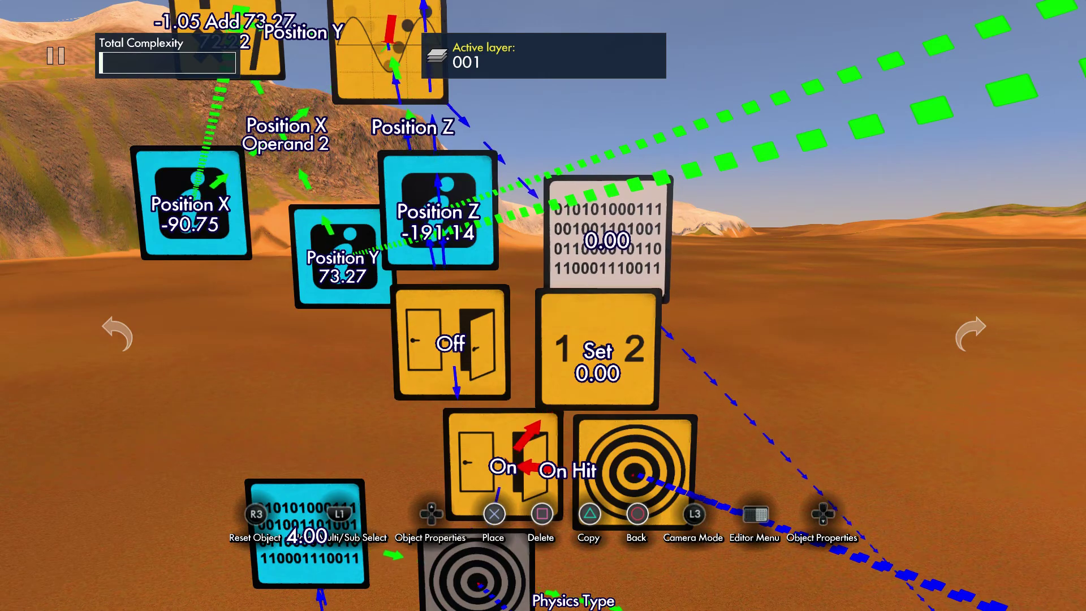
key(Return)
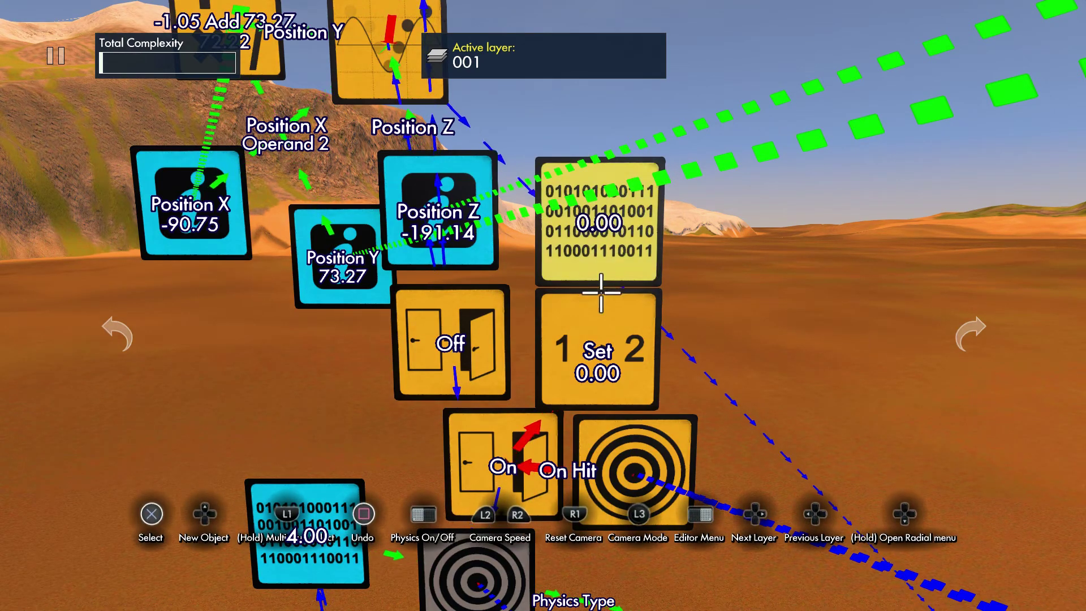
Step: Set the Value of the Set value event below the new variable data source to 400.00
key(Return)
key(Up)
key(Down)
key(Down)
key(Right)
key(Right)
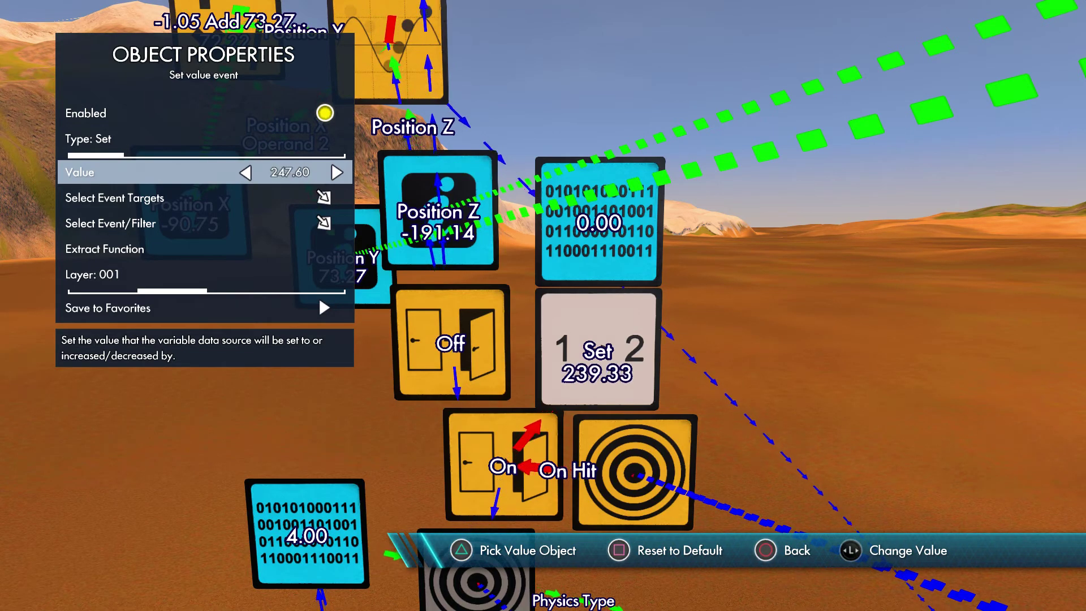
key(Right)
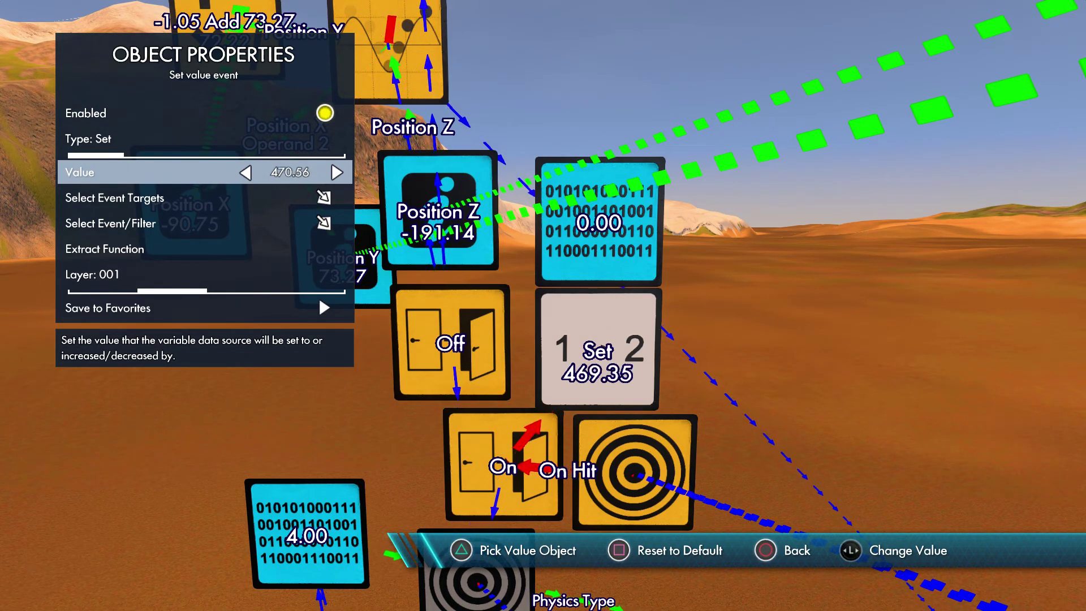
key(Left)
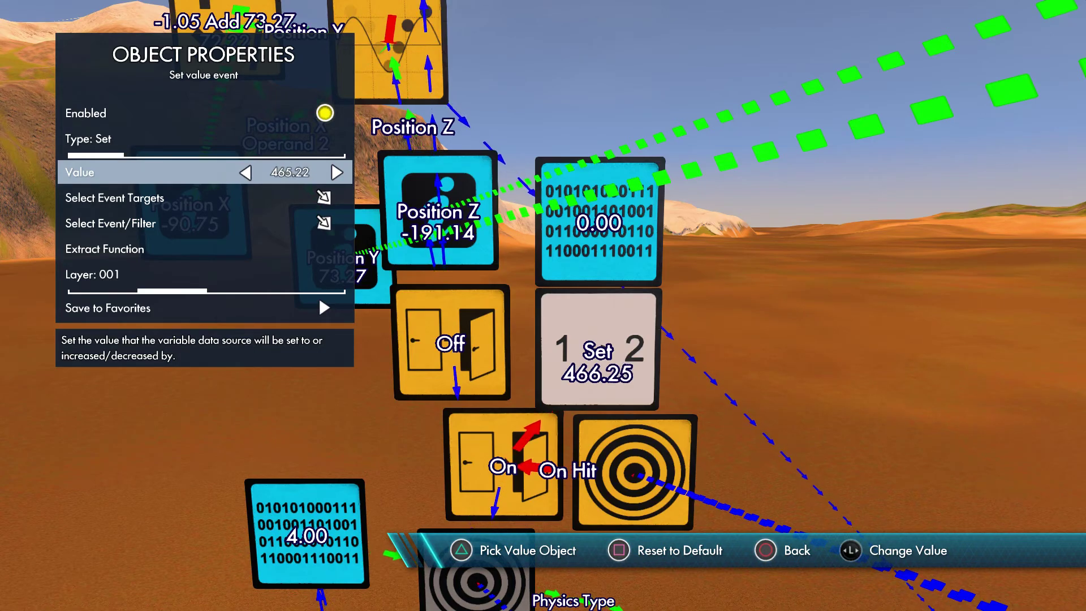
key(Left)
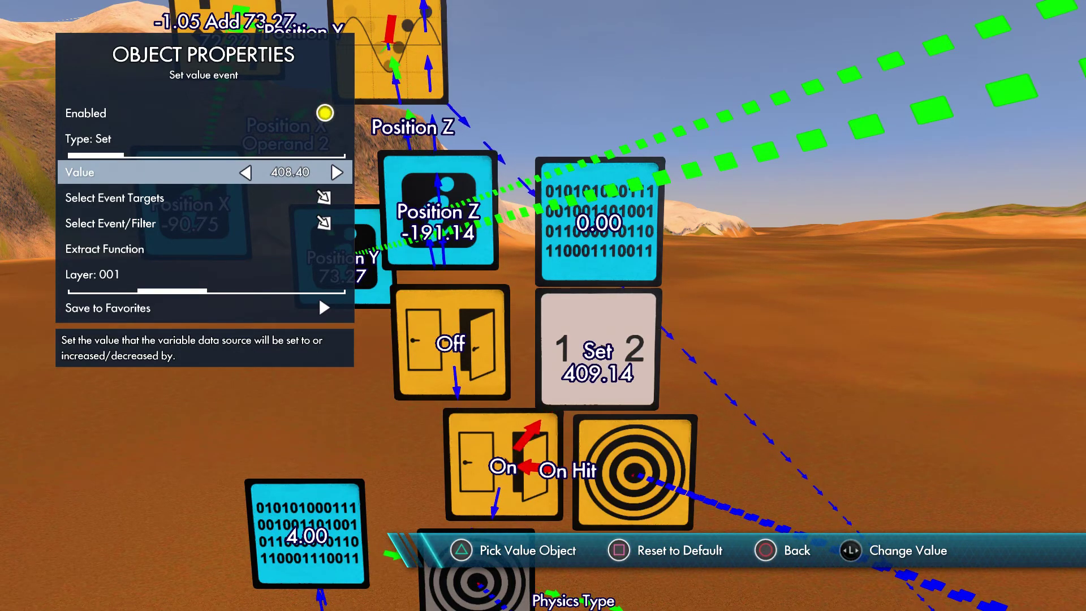
key(Left)
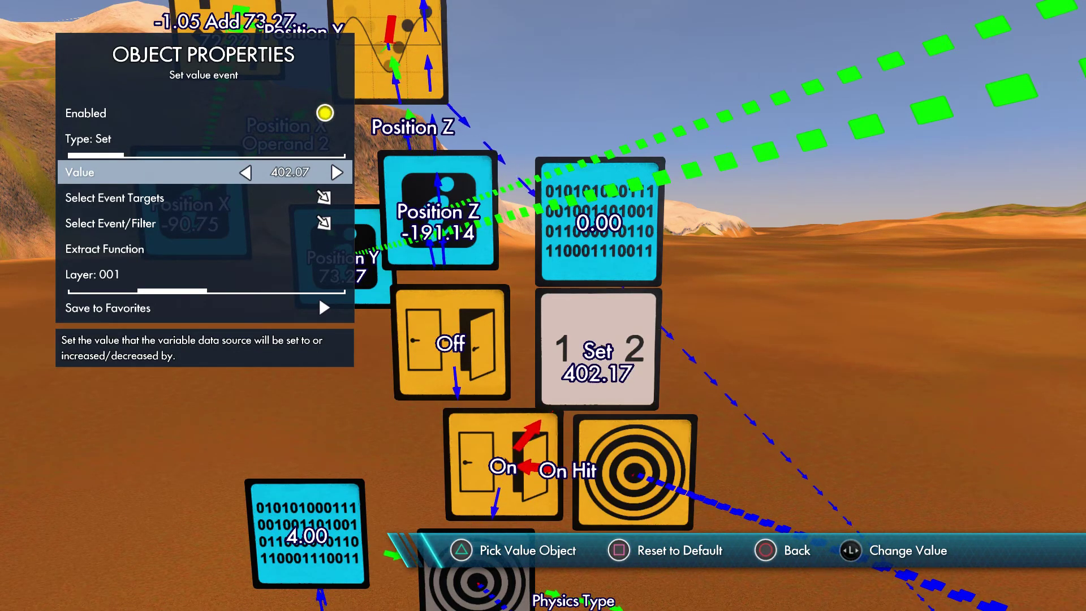
key(Right)
key(Left)
key(Left)
Step: Assign the variable data source directly above as the event target of the 400.00 Set value event
key(Down)
key(Return)
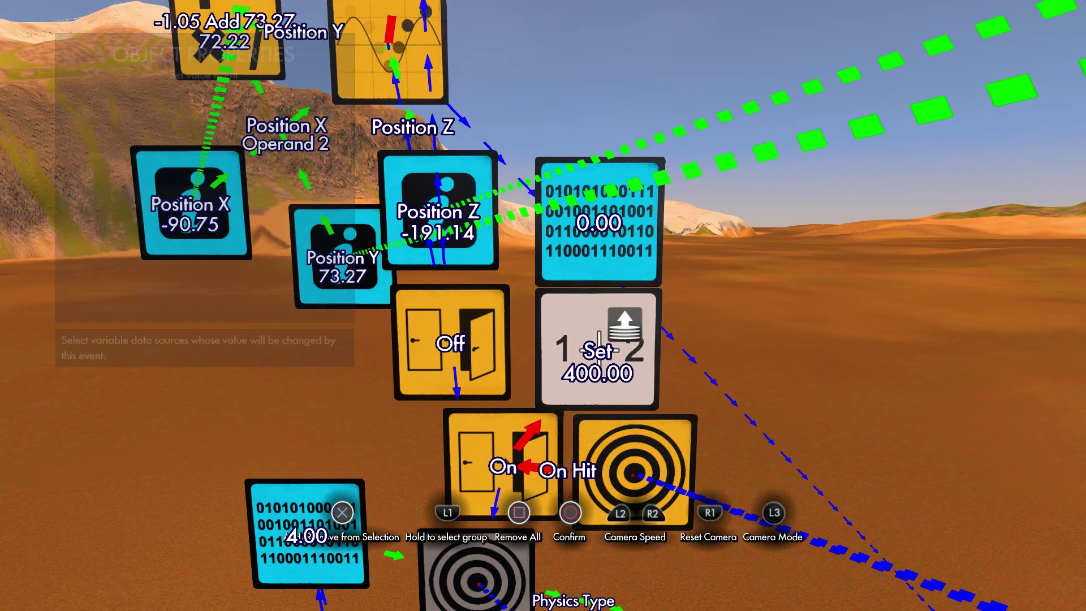
key(Escape)
key(Escape)
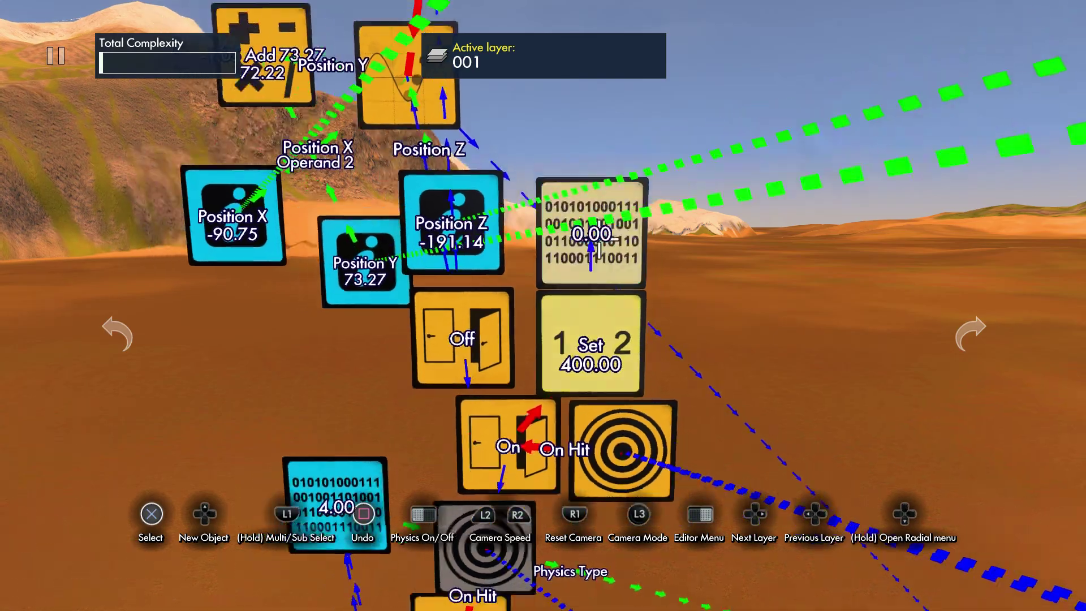
Step: Copy the 400.00 Set value event and place the duplicate beside the Off event, above the 4.00 data source
scroll(599, 97, up, 5)
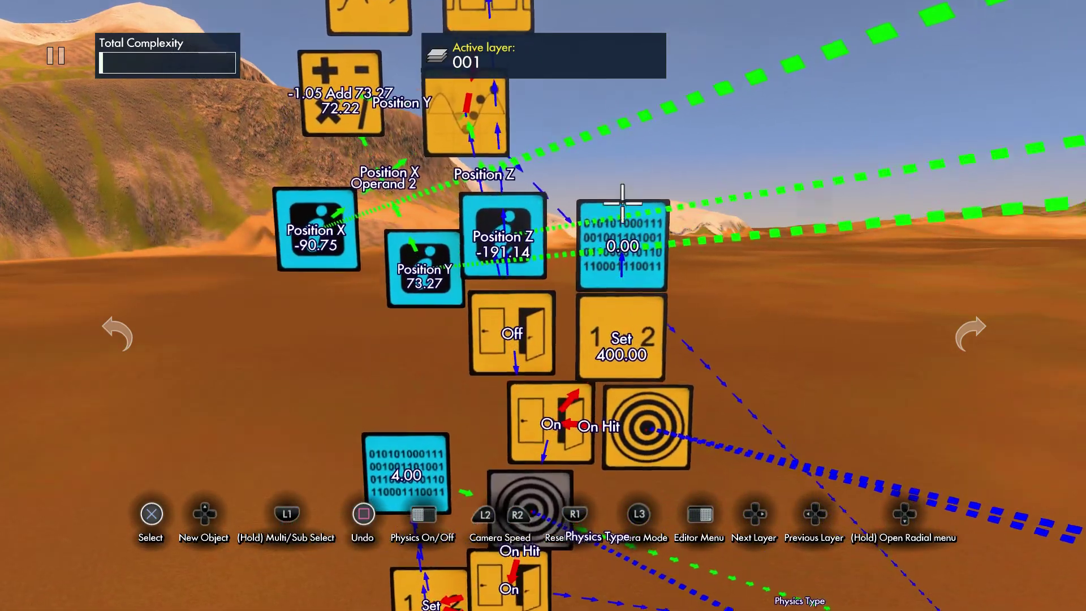
click(636, 335)
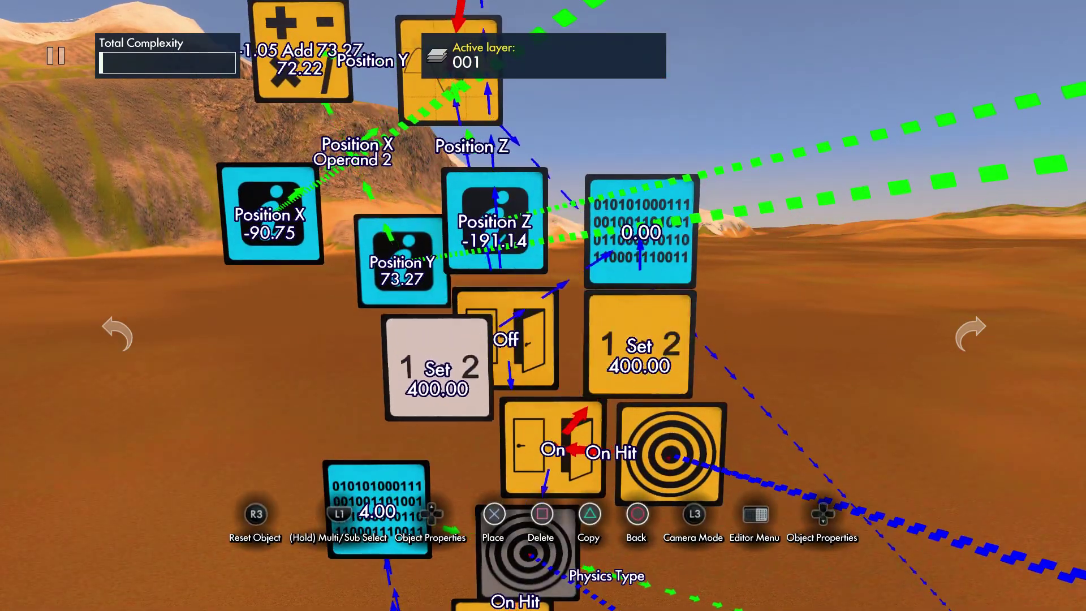
key(Escape)
click(396, 377)
Step: Try to link the duplicated Set value event to the Off event as its impulse target
key(Up)
key(Down)
key(Down)
key(Down)
key(Down)
key(Down)
key(Return)
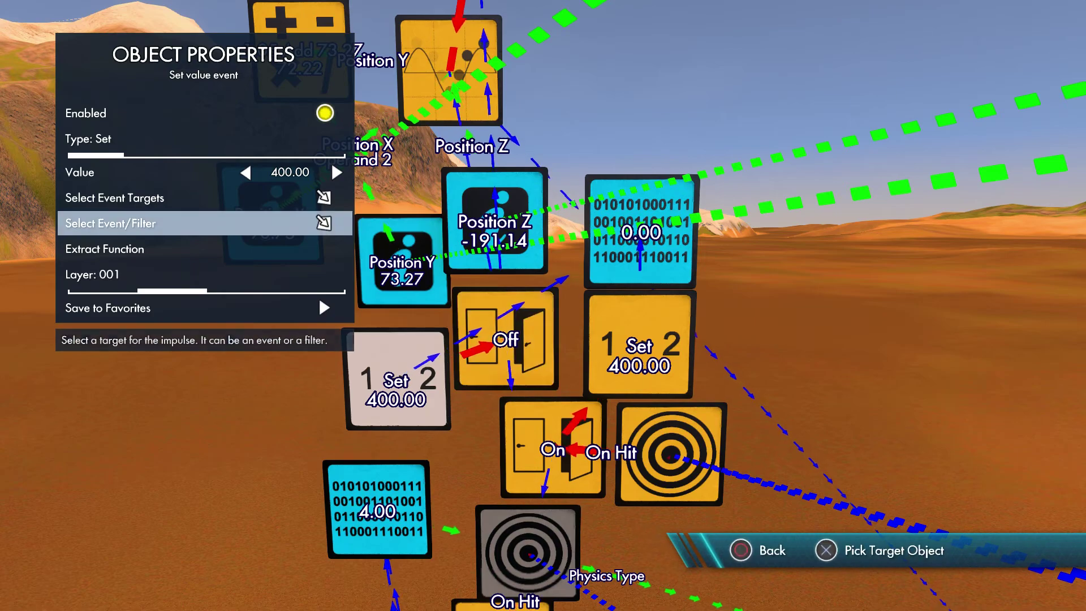
key(Return)
click(521, 320)
key(Escape)
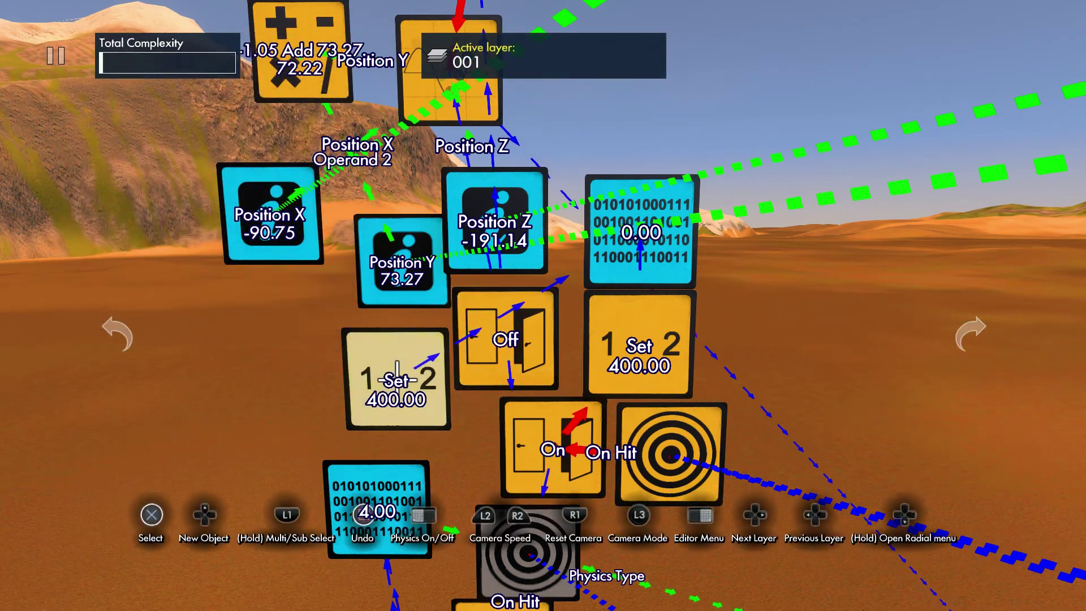
Step: Reset the duplicated Set value event's Value to 0.00
click(396, 378)
key(Down)
key(Down)
key(Delete)
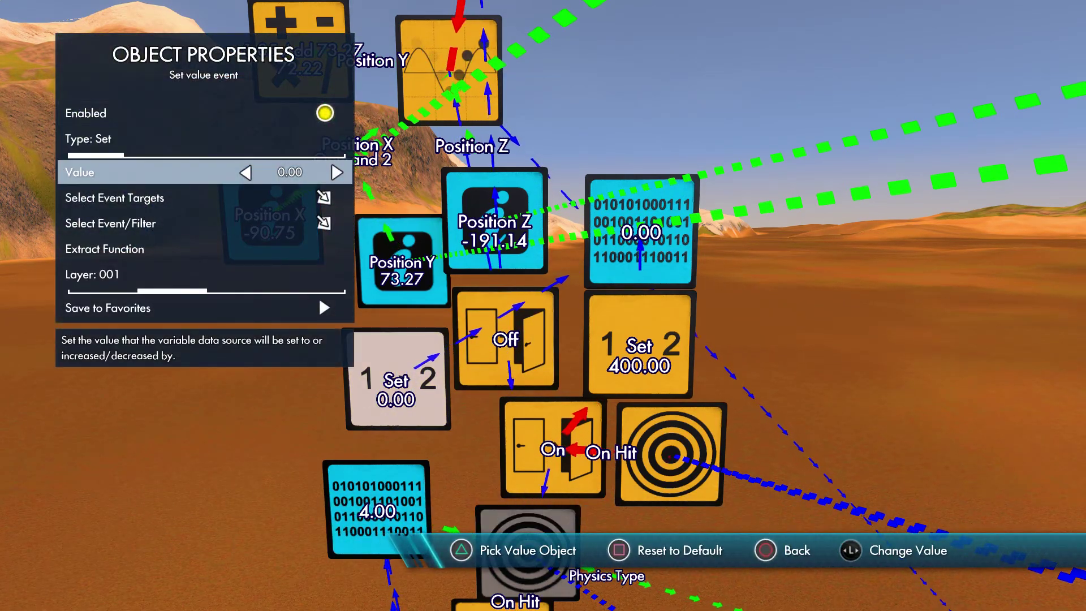
key(Escape)
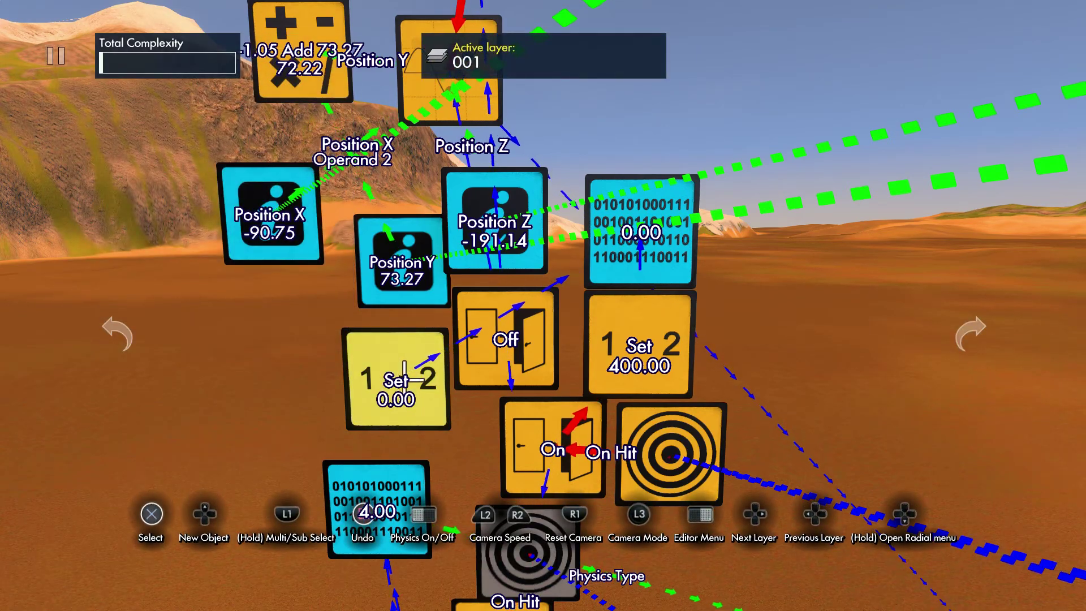
Step: Link the Off event to the 0.00 Set value event as its impulse target
click(512, 340)
key(Down)
key(Down)
key(Down)
key(Return)
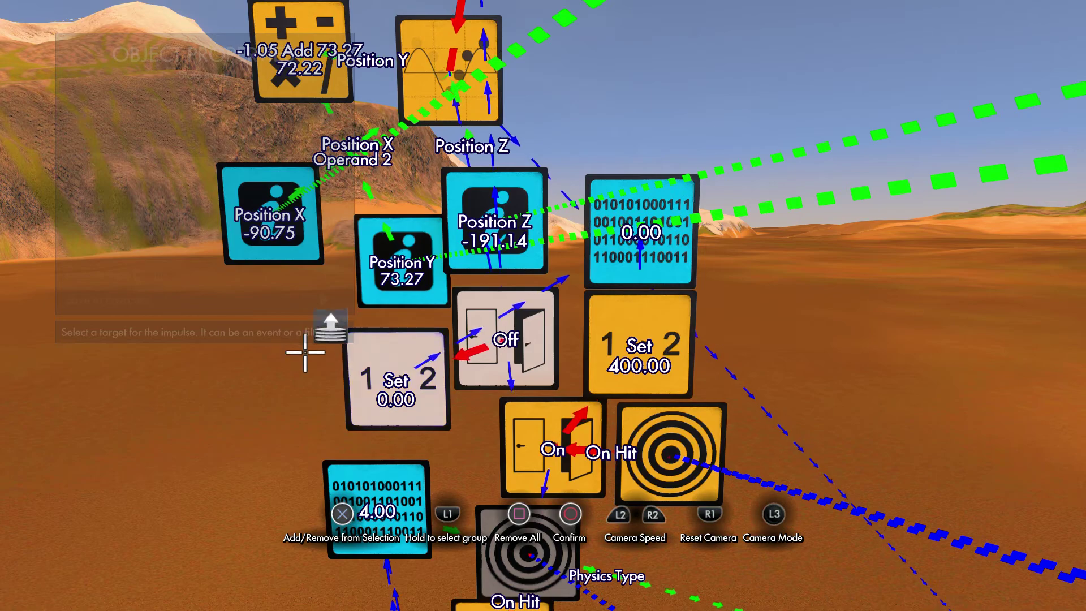
key(Escape)
key(Escape)
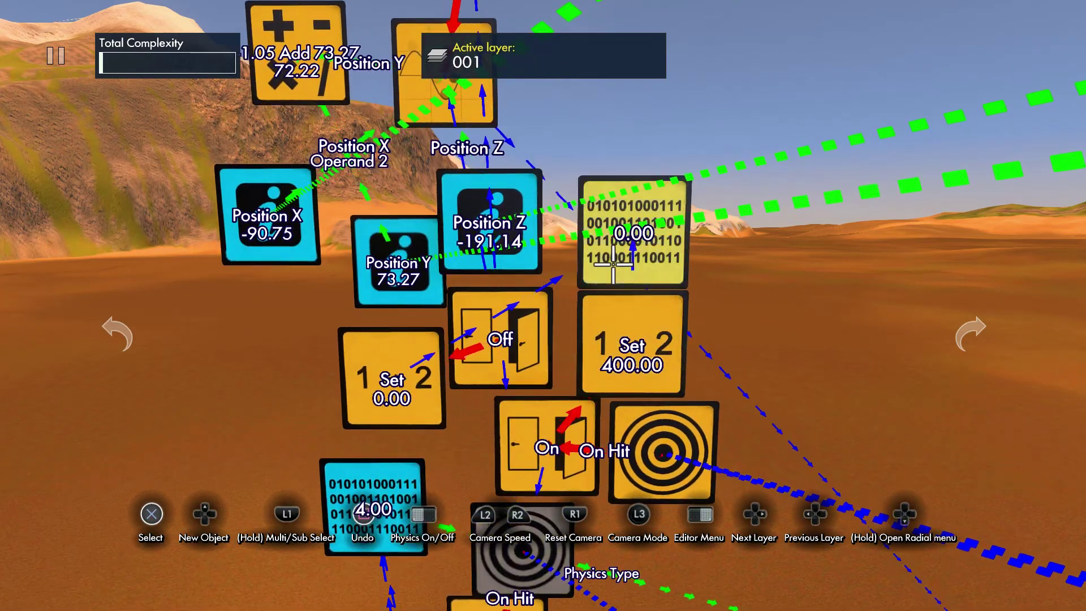
Step: Try out a different starting value on the variable data source above the 400.00 Set value event
key(Return)
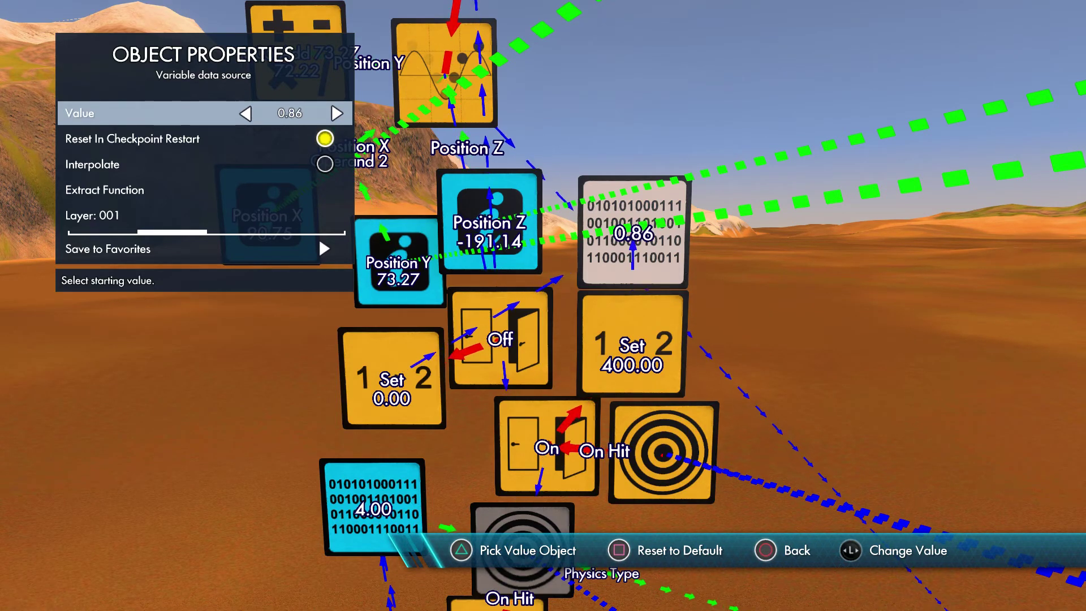
key(Escape)
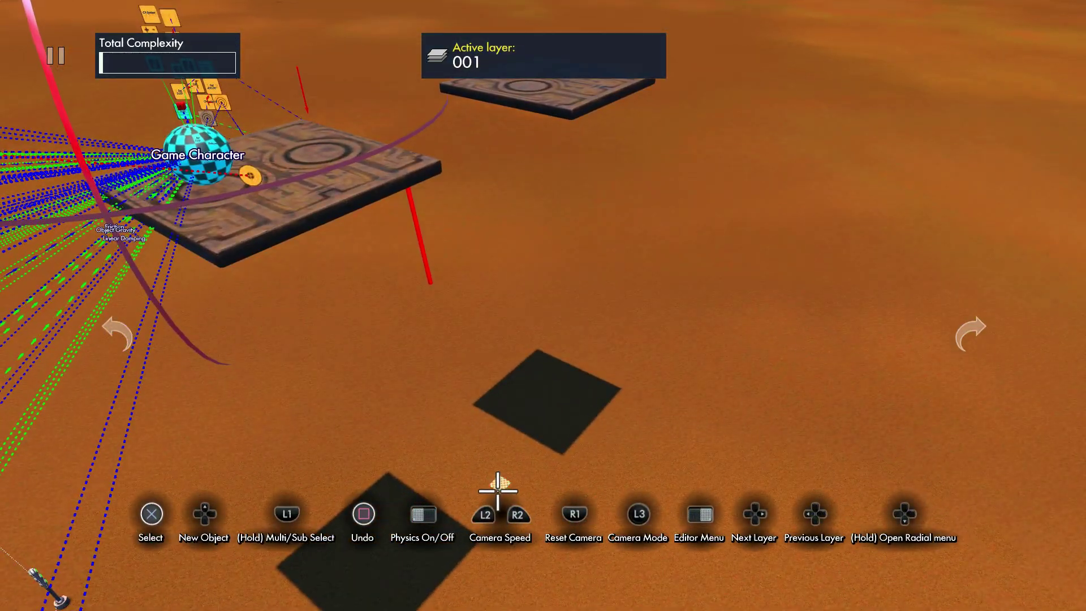
Step: Examine the Advanced Physics settings of the small custom collisions object on the ground below the platforms, including its Physics Type
click(501, 487)
key(Return)
key(Down)
key(Down)
key(Down)
key(Down)
key(Up)
key(Return)
key(Up)
key(Up)
key(Up)
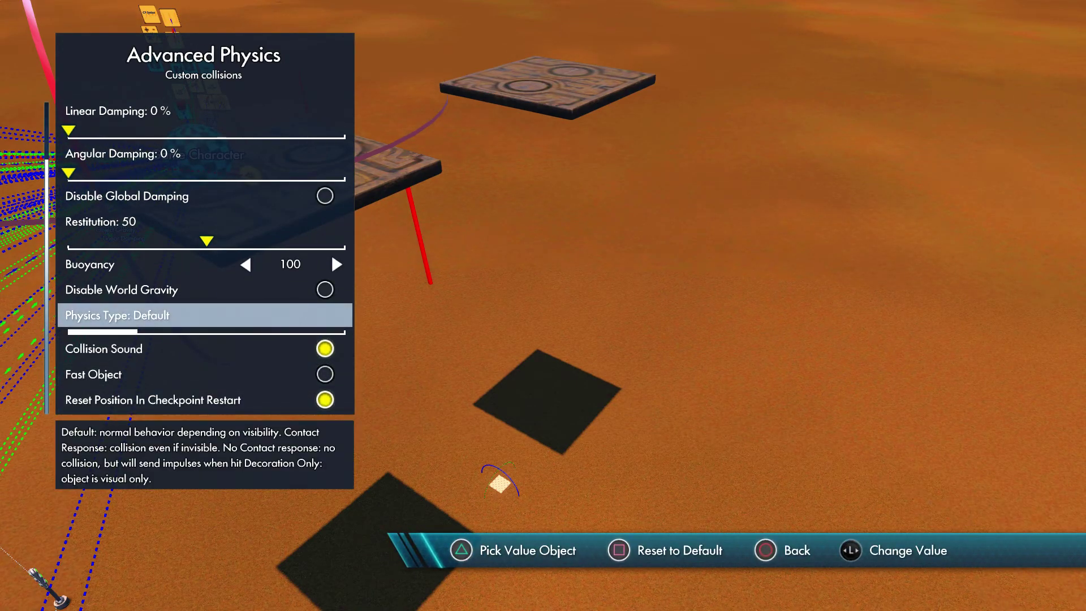
key(Up)
key(Up)
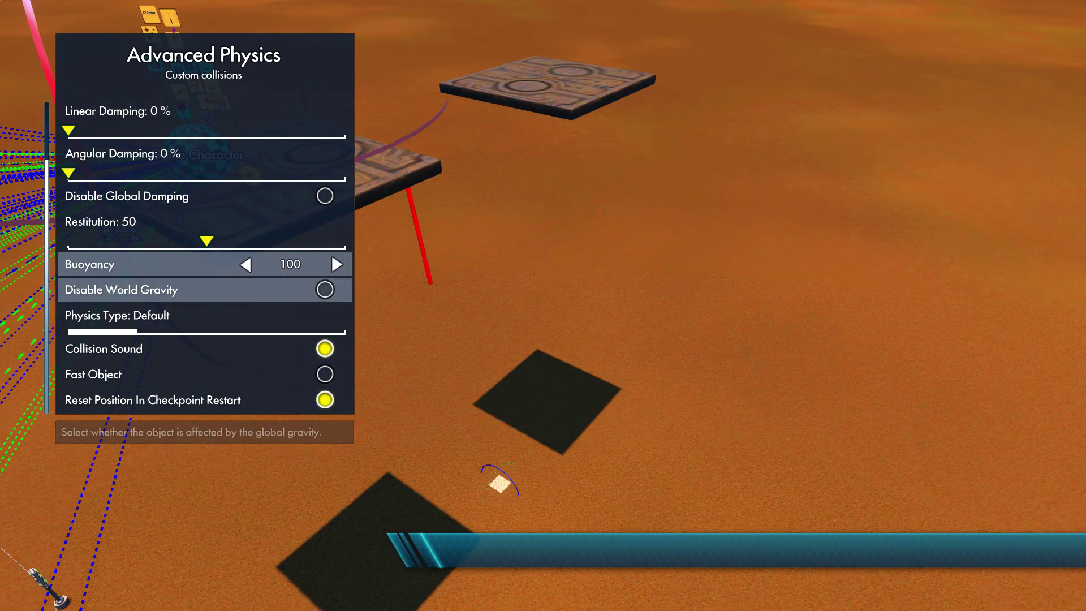
key(Escape)
Step: Link the custom collisions object's Size to the variable data source above the 400.00 Set value event
key(Down)
key(y)
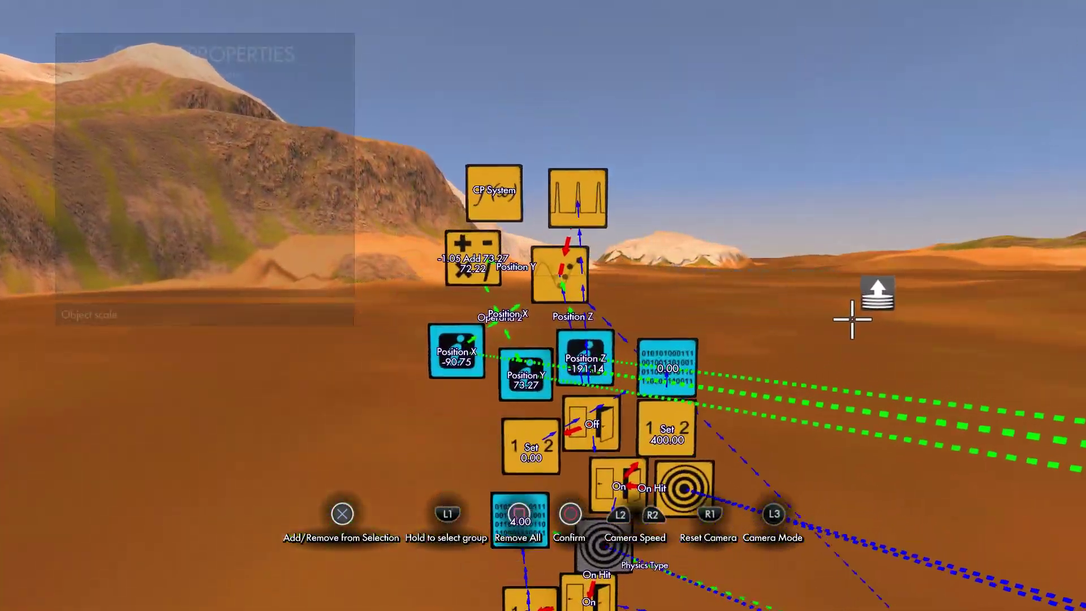
click(759, 376)
key(Escape)
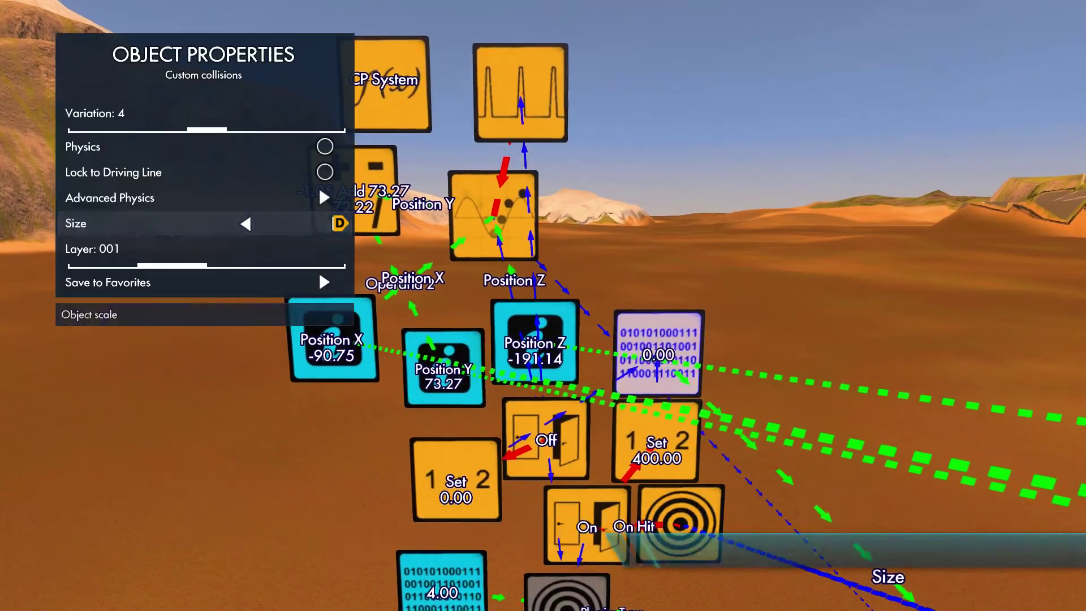
key(Escape)
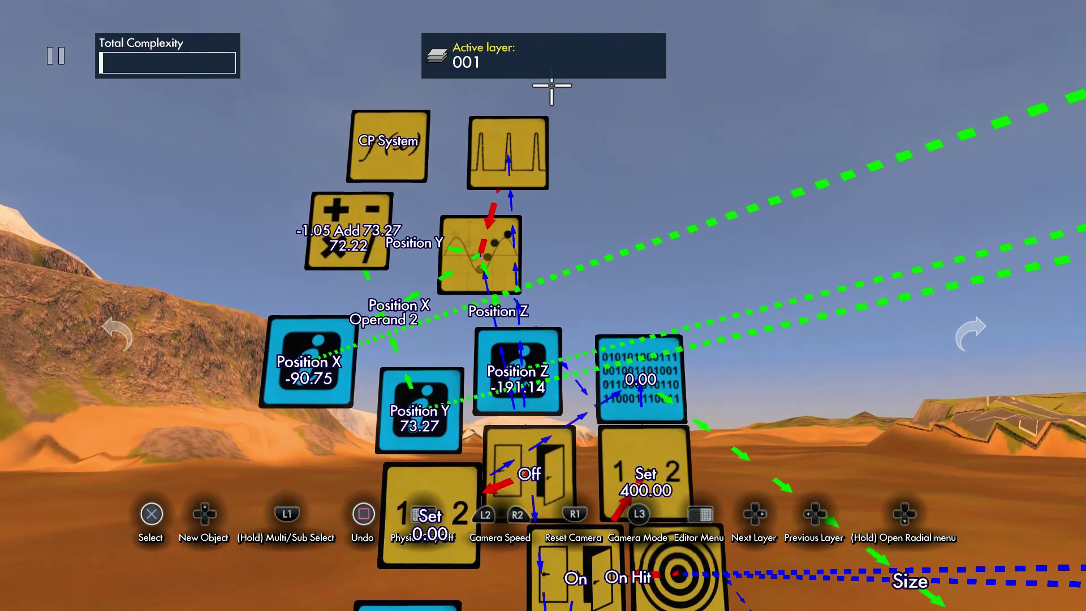
Step: Review the properties of the CP System's interval trigger, object position event and two-input operator, including Operand 1
click(508, 154)
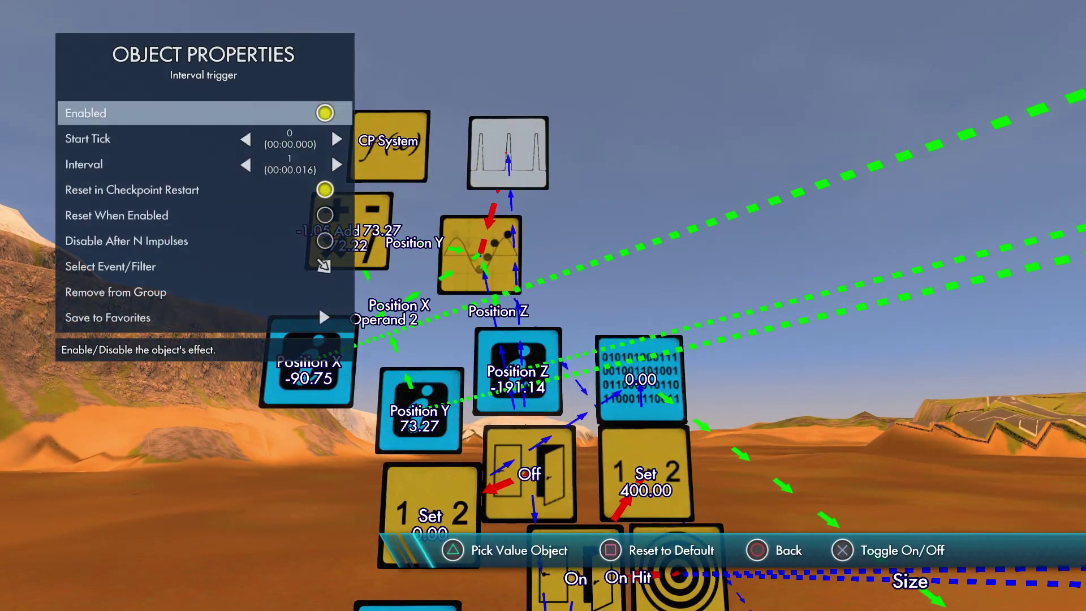
key(Escape)
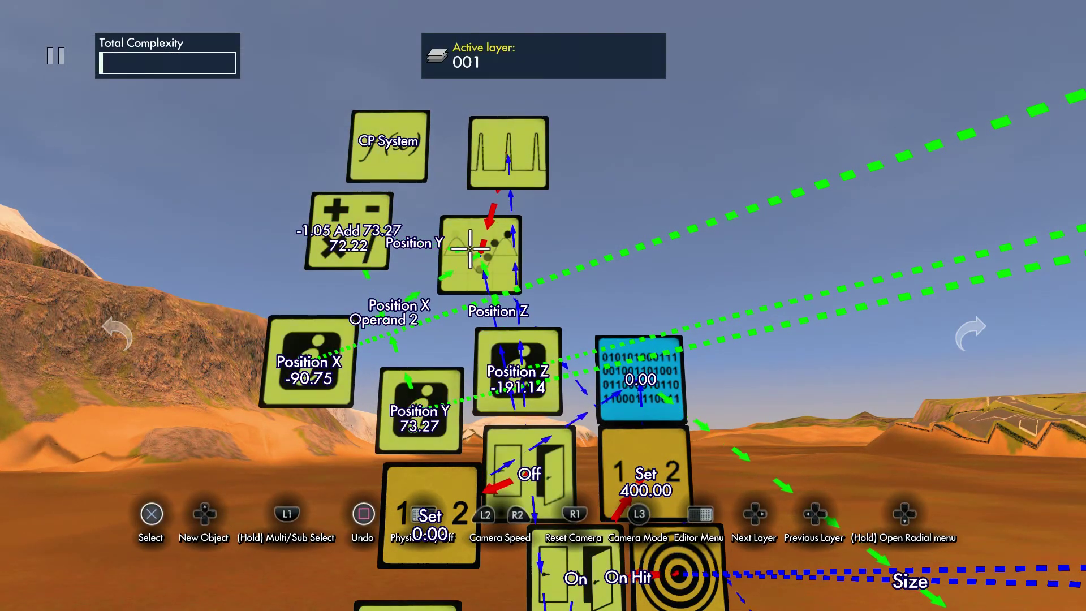
click(470, 249)
click(470, 249)
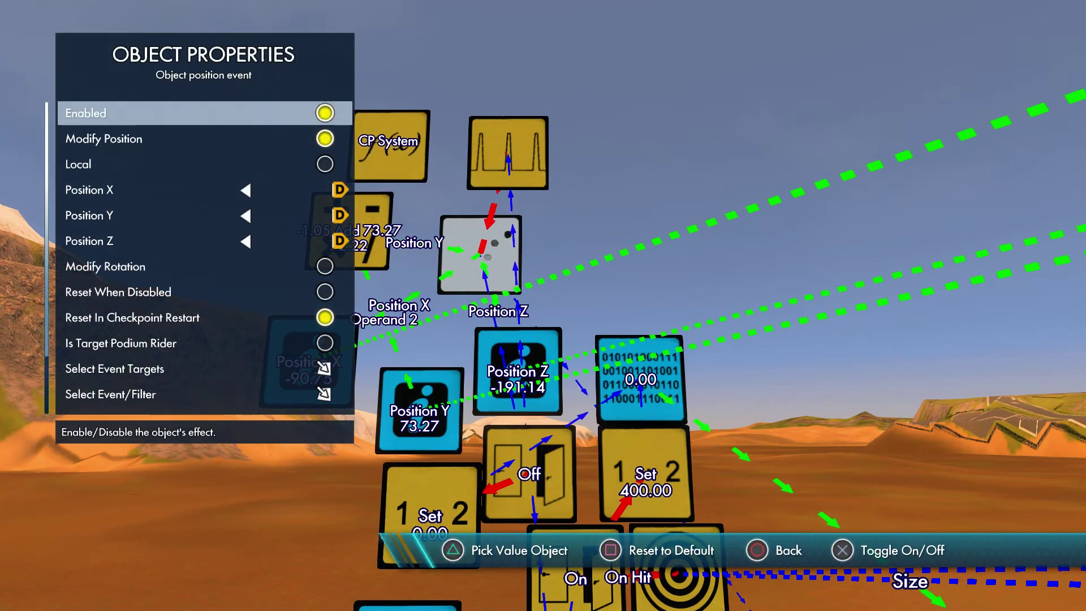
key(Escape)
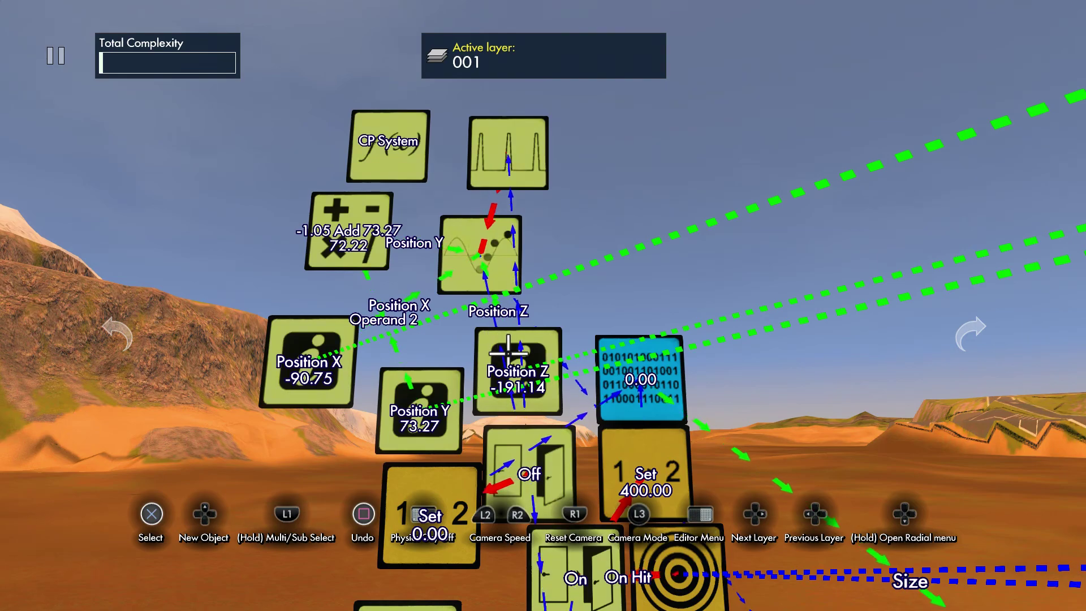
click(375, 278)
click(375, 277)
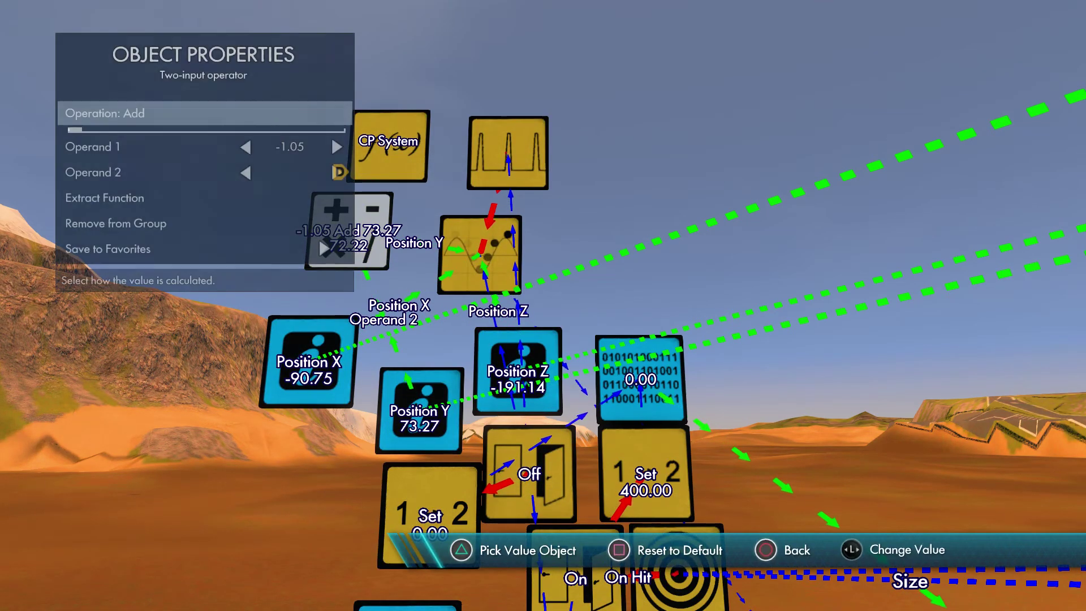
key(Down)
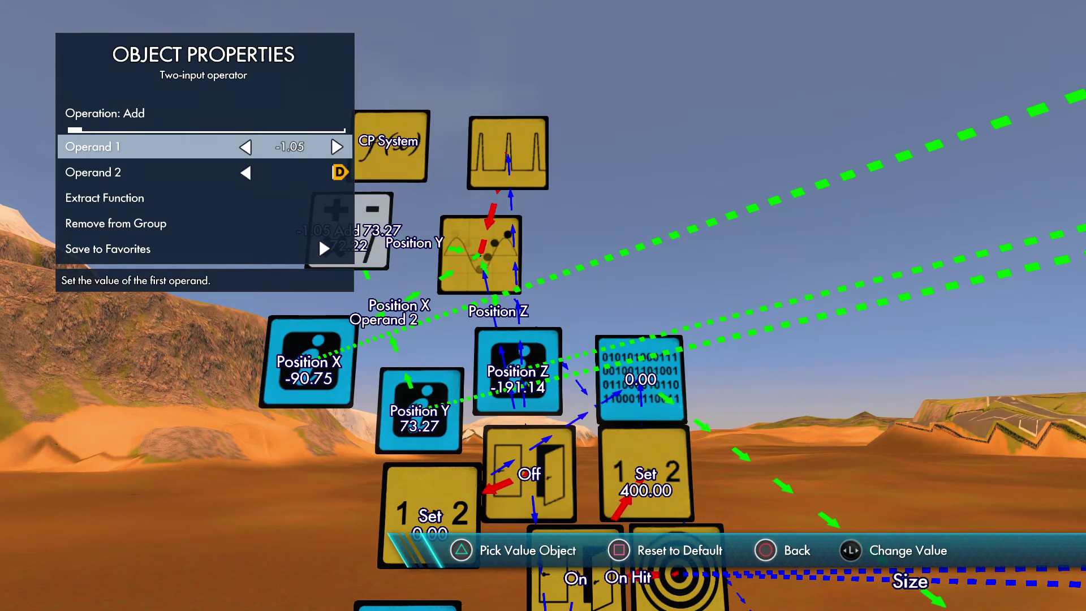
key(Escape)
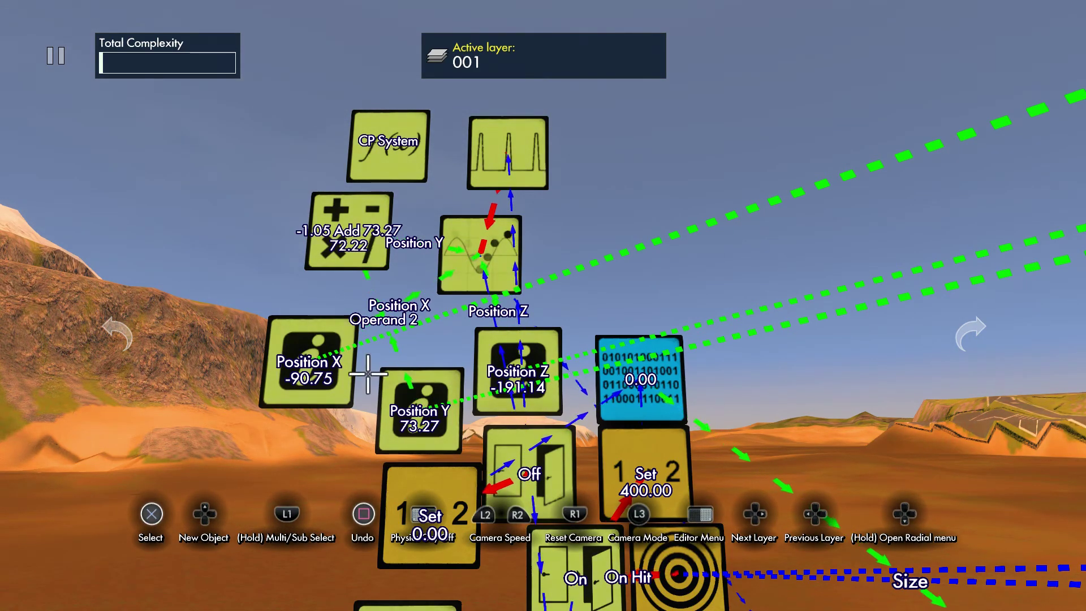
Step: Examine the On Hit trigger beside the On event and its links in the logic cluster
scroll(231, 545, down, 10)
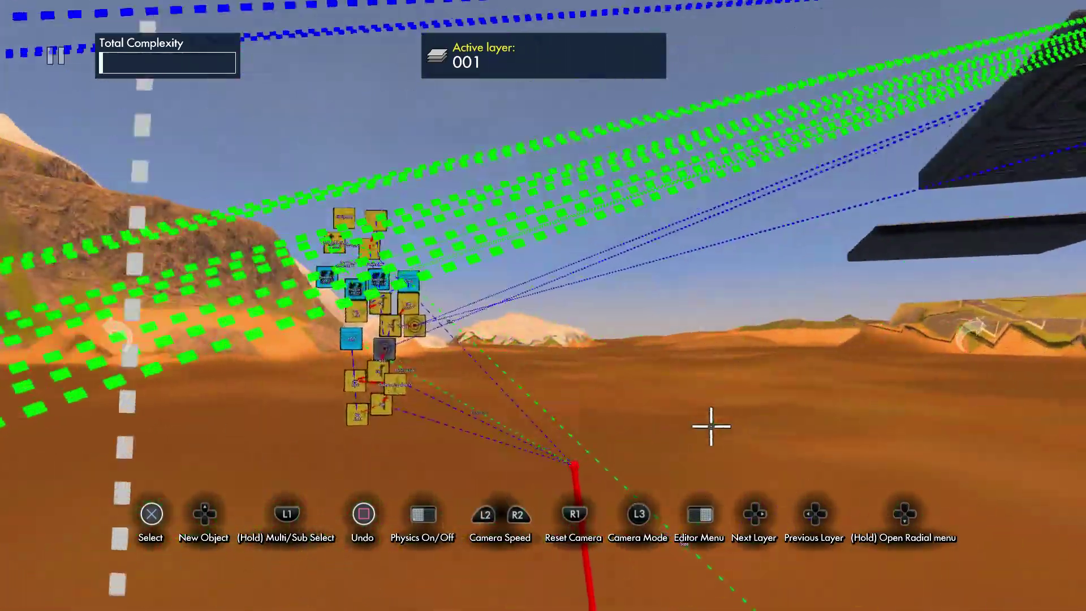
scroll(712, 426, up, 10)
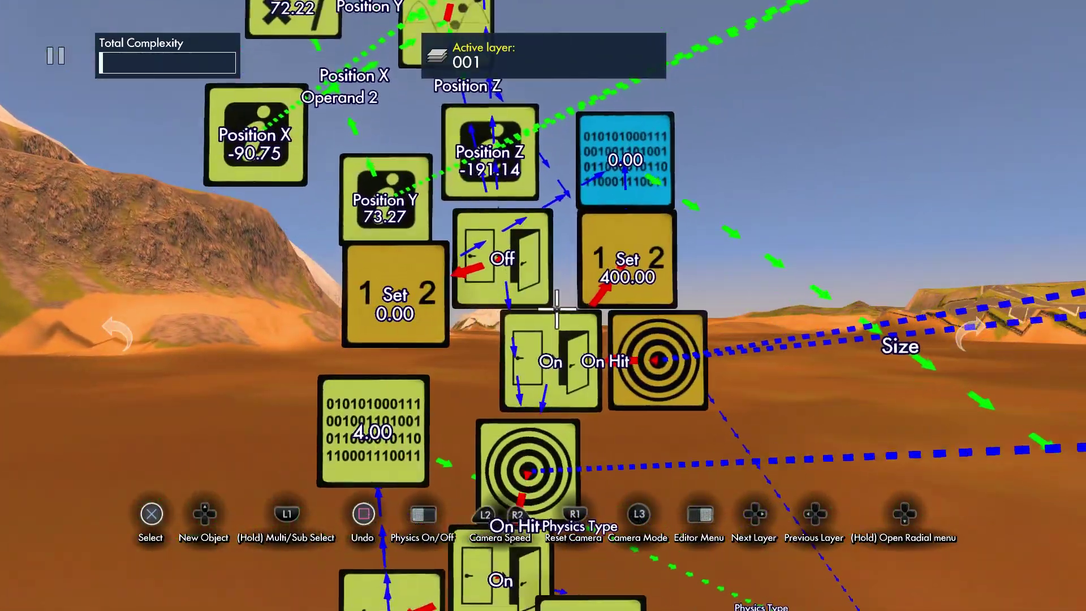
click(672, 360)
key(Up)
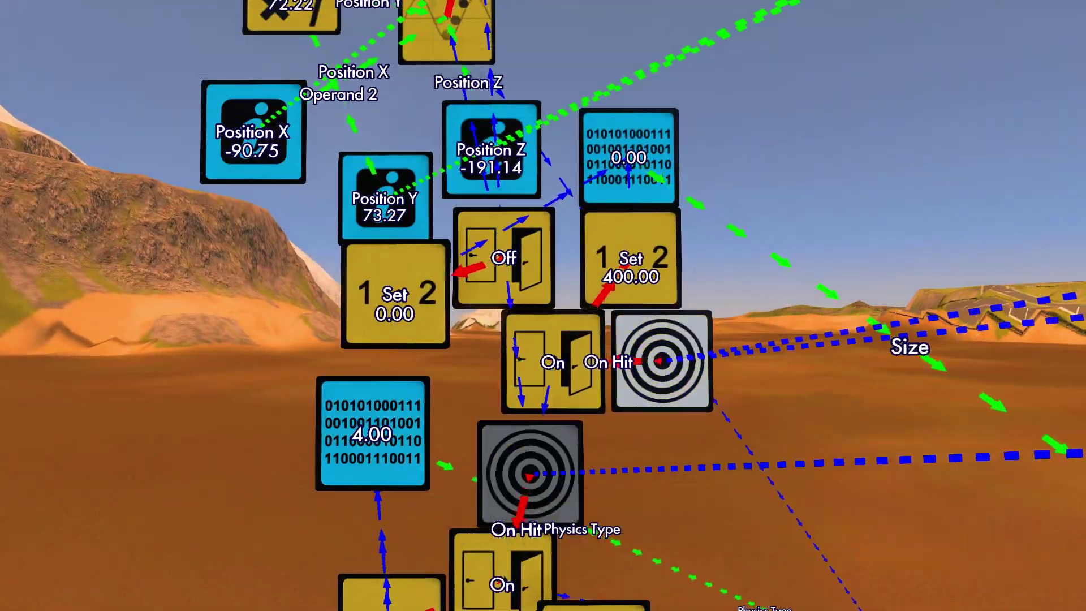
key(Escape)
key(Escape)
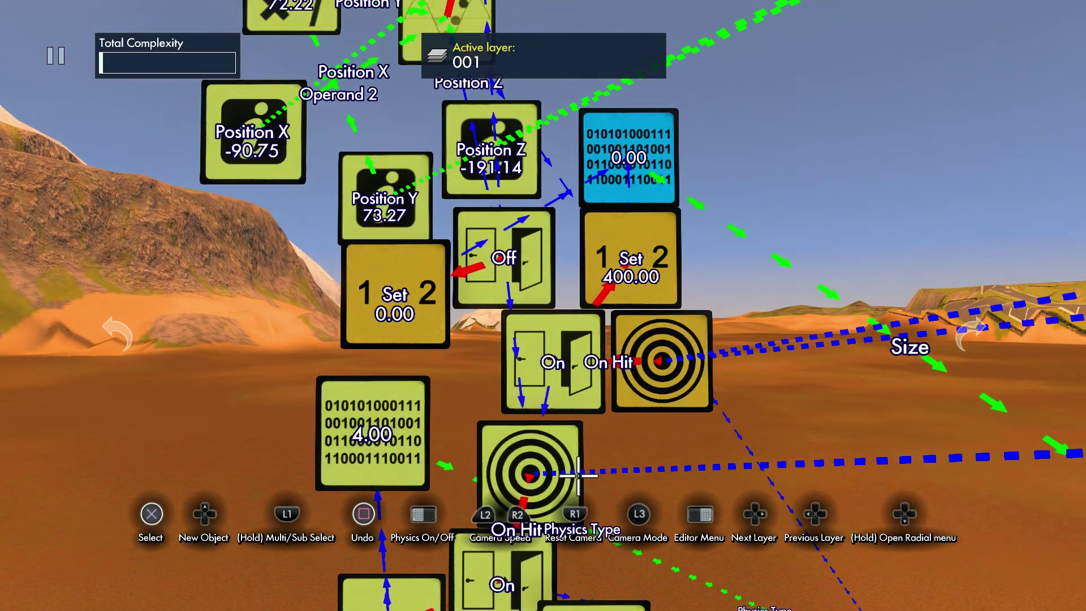
Step: Set the starting value of the variable data source above the 400.00 Set value event to 1.25
click(627, 160)
key(Down)
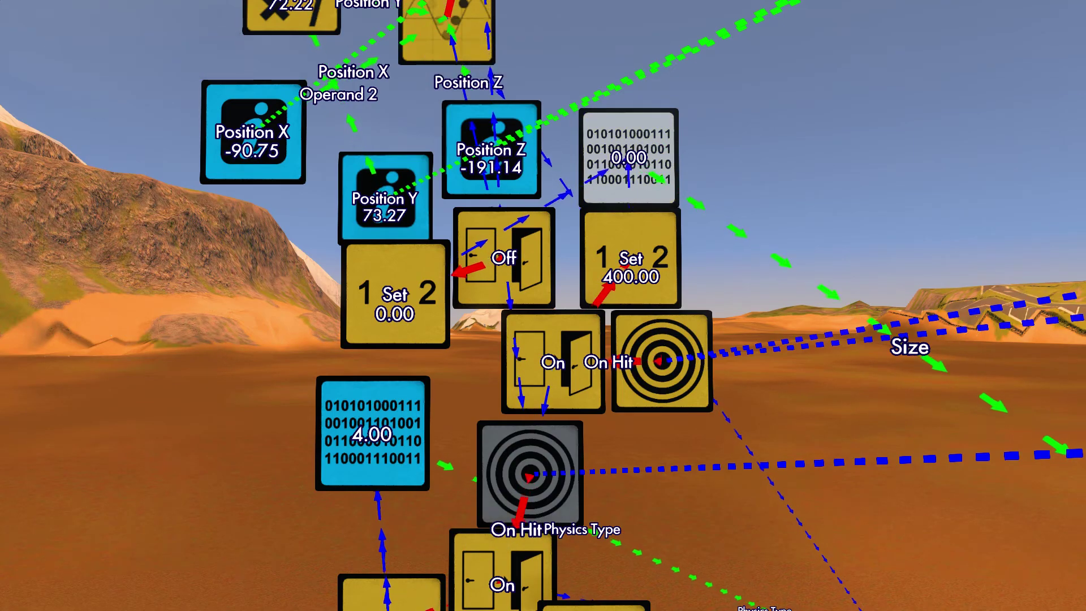
key(Right)
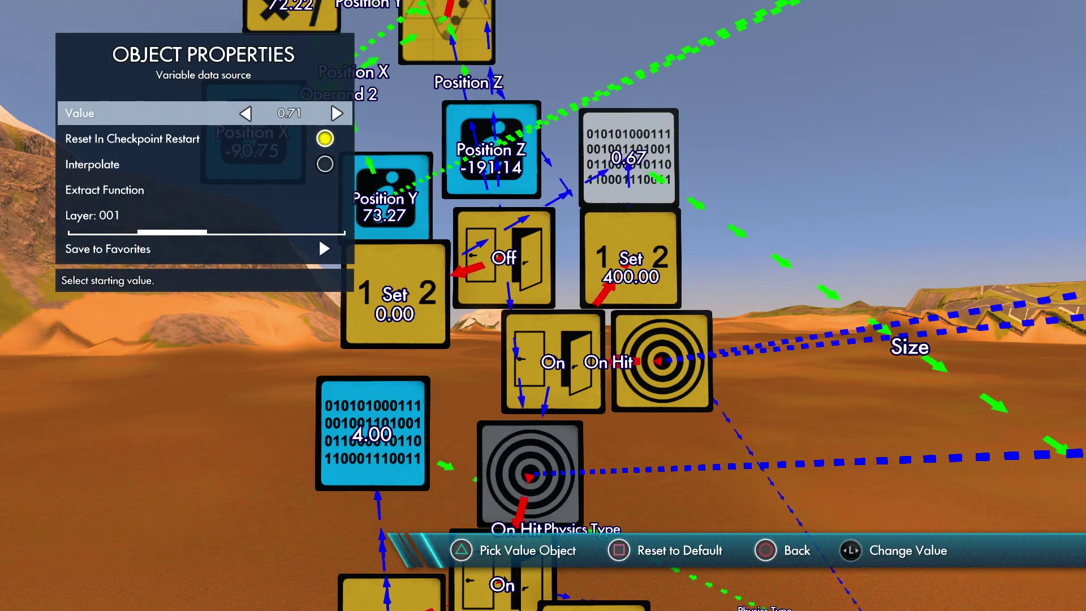
key(Left)
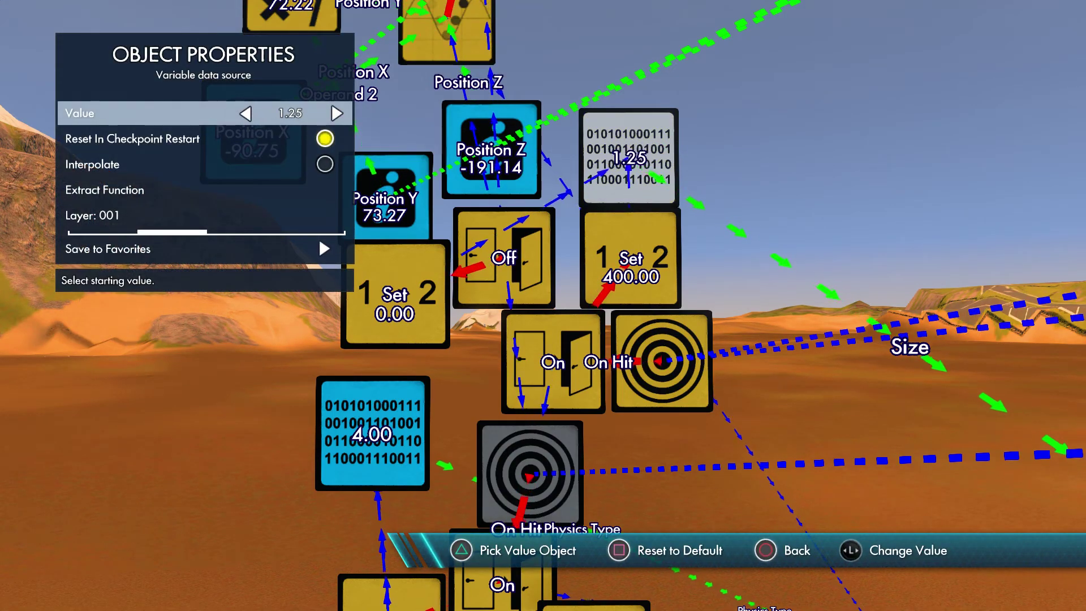
key(Escape)
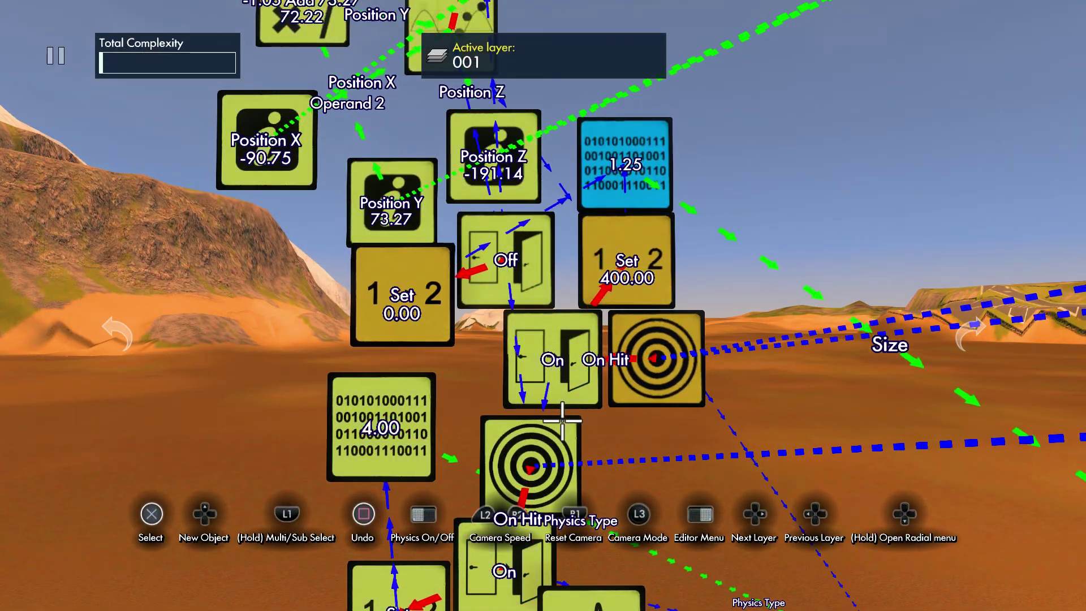
Step: Add another individual hitting object to the lower hit trigger below the On event and review the trigger's properties
click(559, 450)
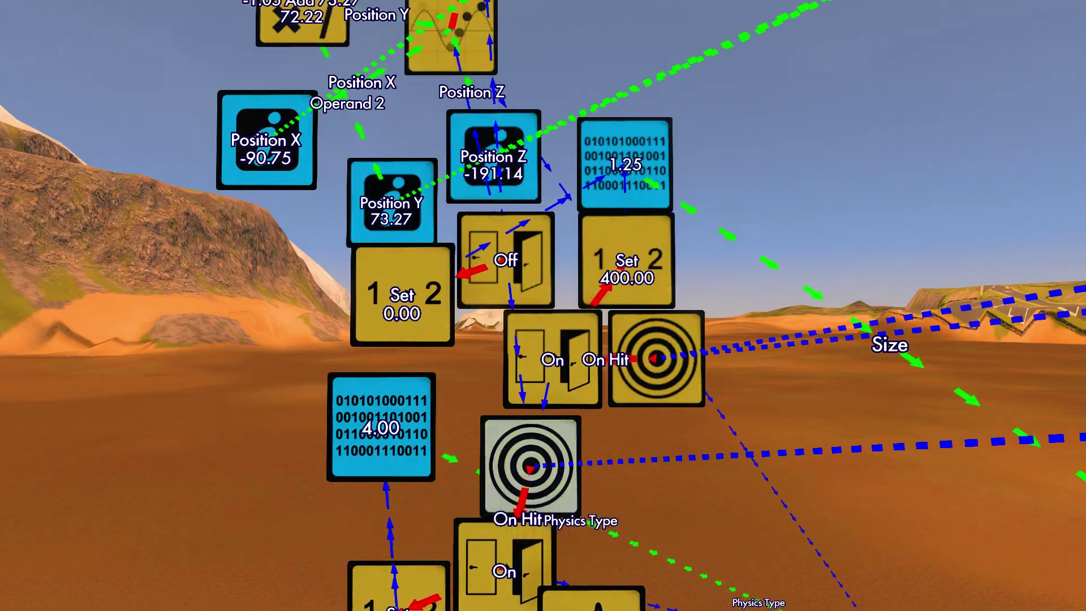
key(Return)
key(Up)
key(Up)
key(Return)
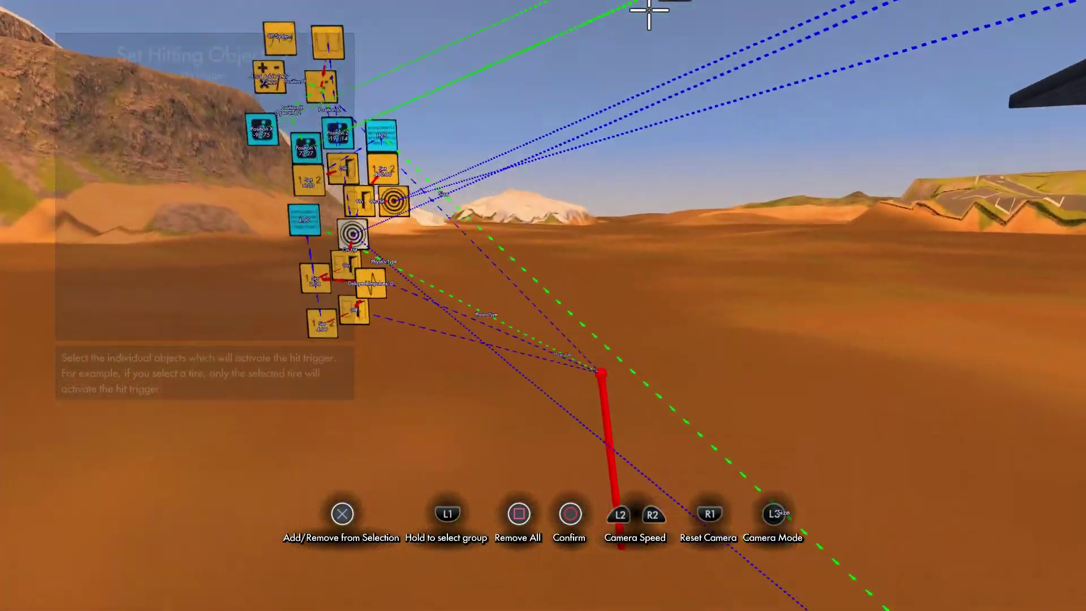
key(Return)
key(Escape)
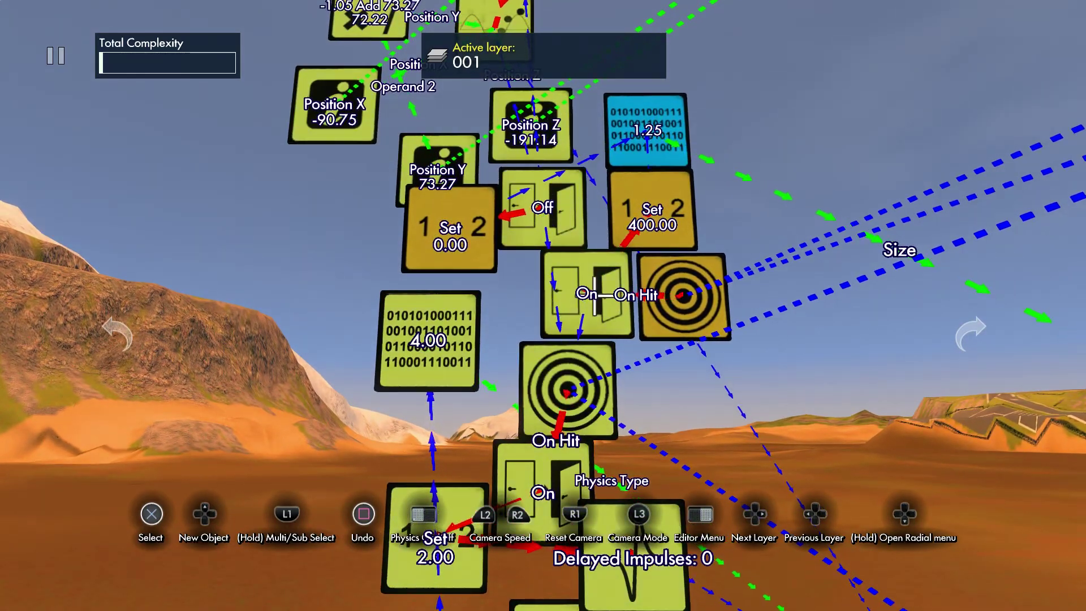
click(601, 354)
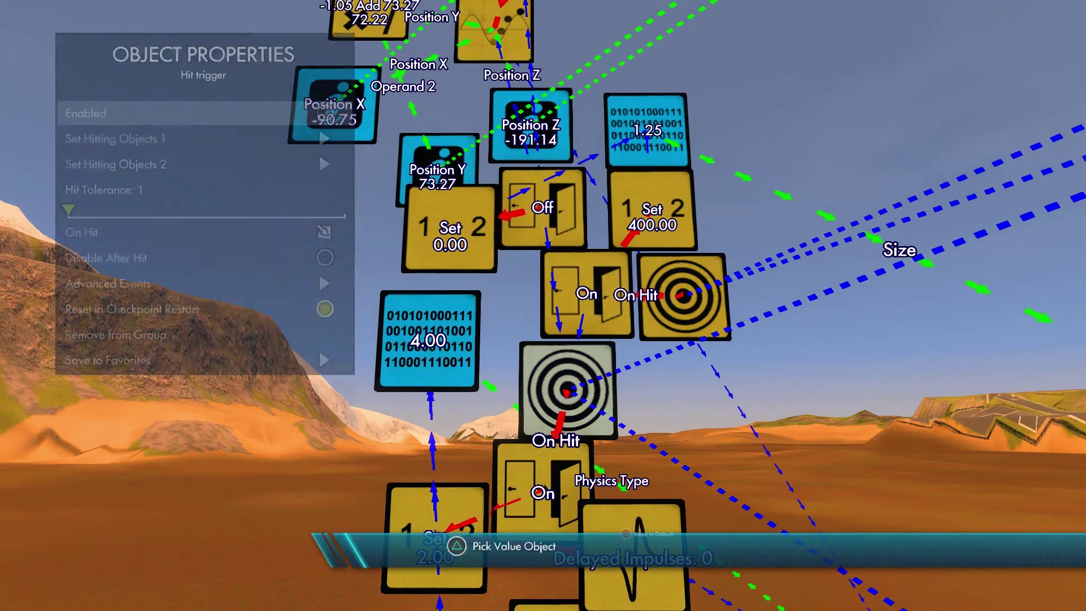
key(Escape)
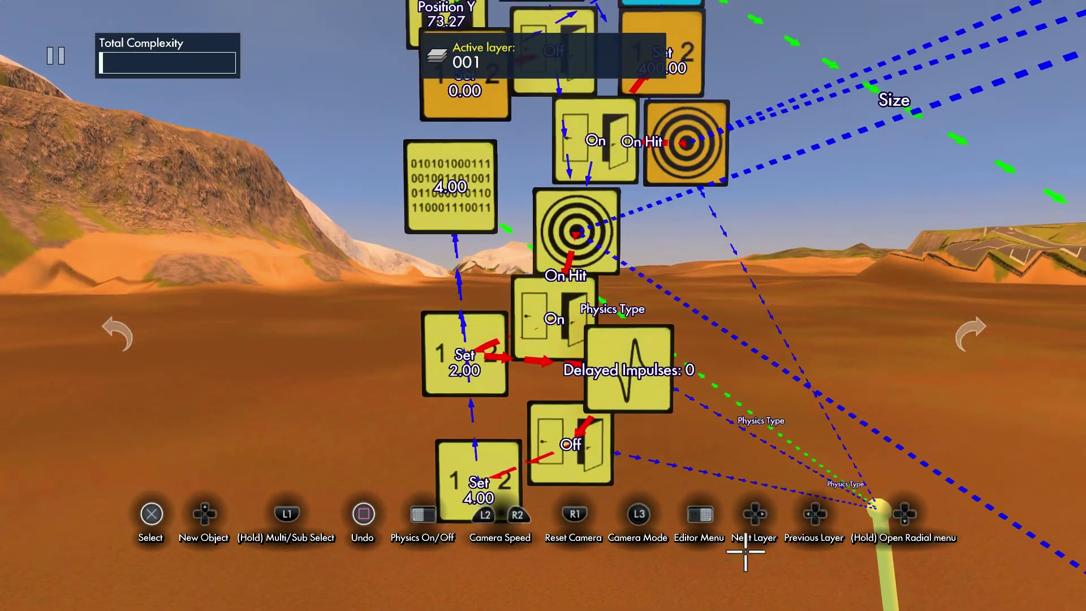
Step: Examine the Advanced Physics settings of the red portal beside the logic cluster, including its Physics Type
click(874, 506)
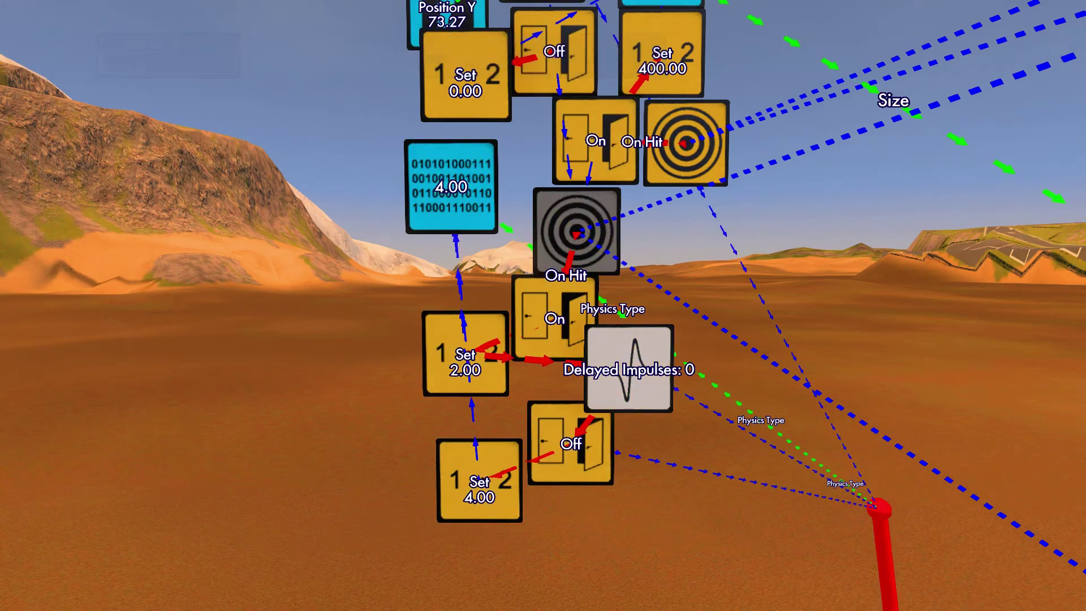
click(874, 506)
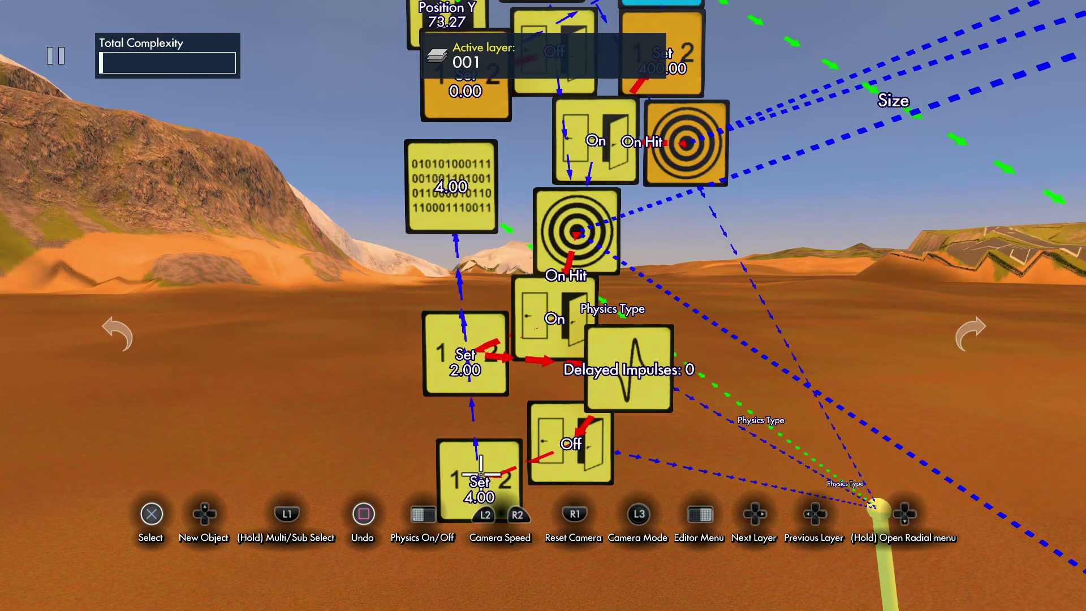
click(874, 506)
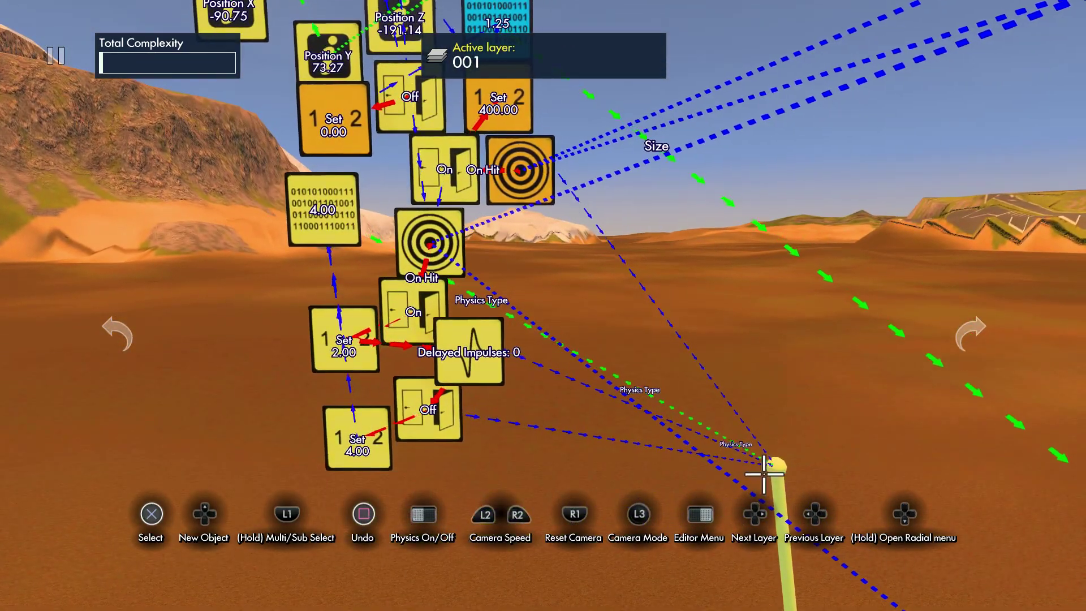
click(854, 565)
key(Return)
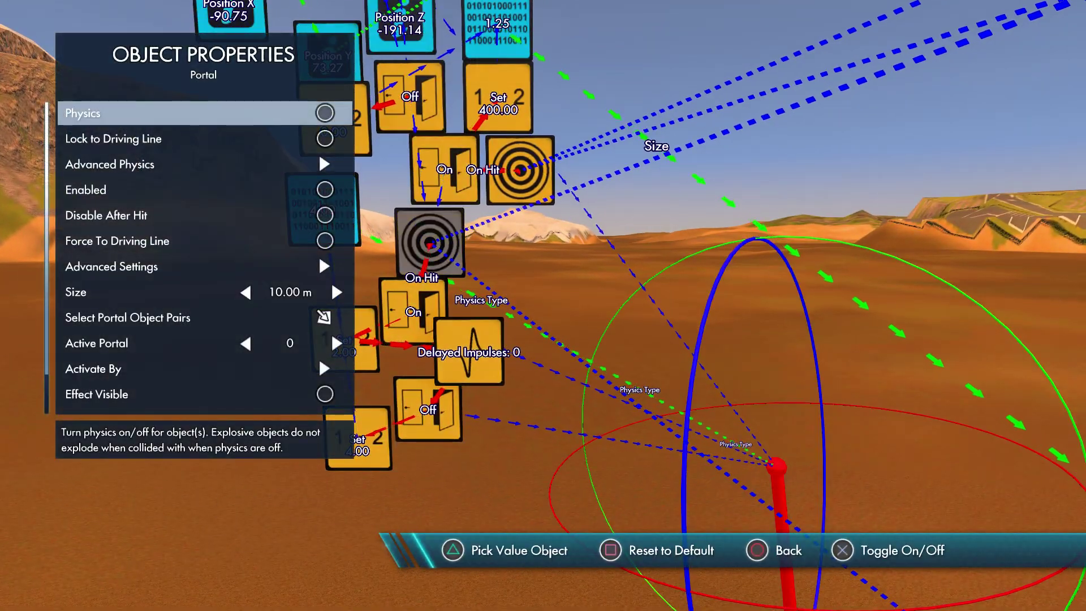
key(Down)
key(Down)
key(Down)
key(Down)
key(Down)
key(Up)
key(Up)
key(Return)
key(Escape)
key(Return)
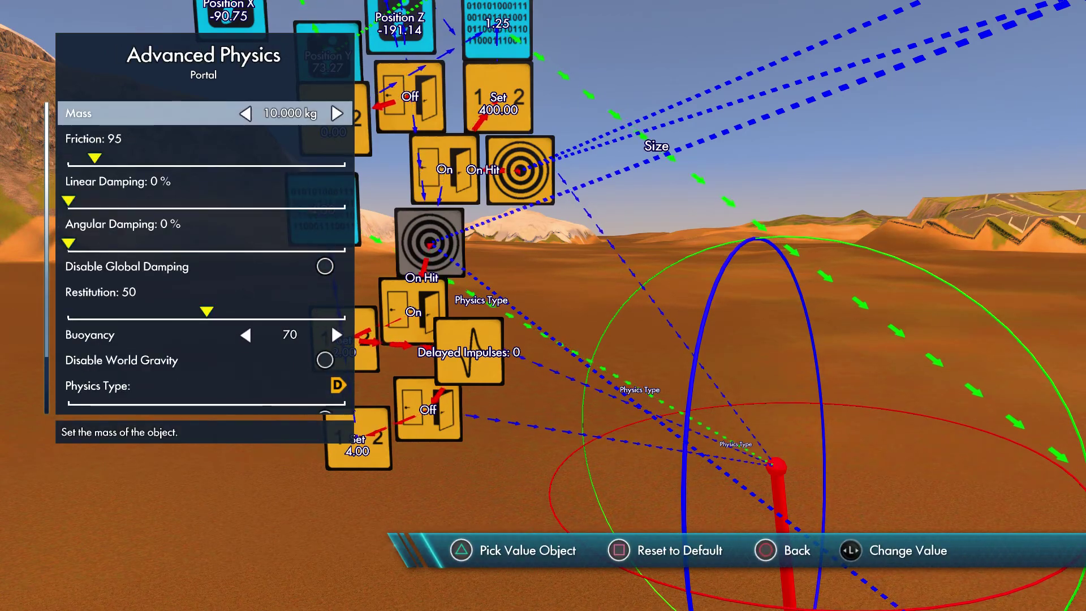
key(Up)
key(Down)
key(Escape)
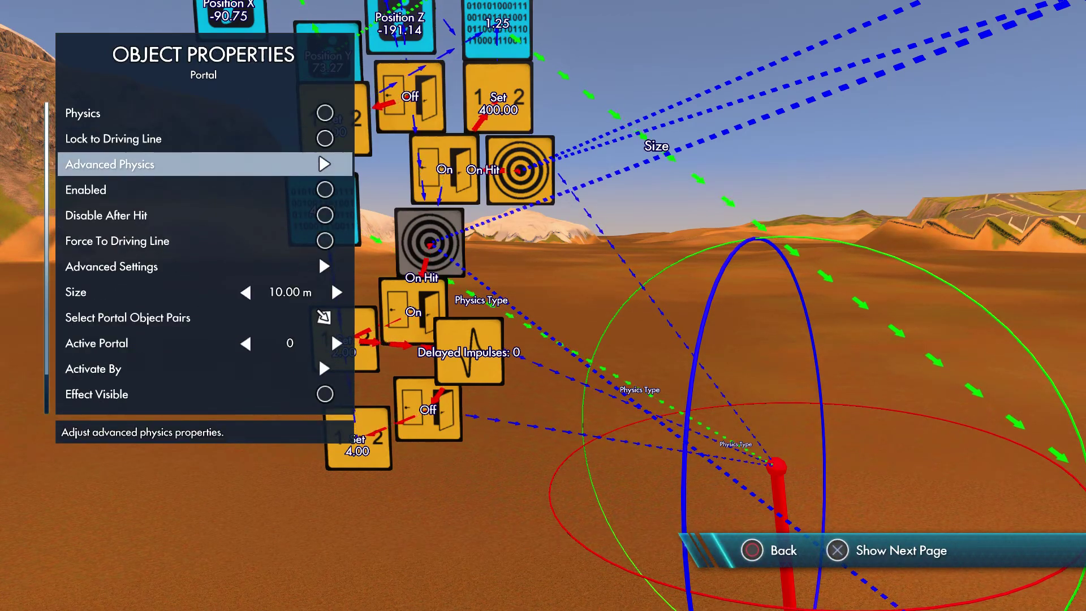
key(Return)
key(Up)
key(Down)
key(Escape)
Step: Review the red portal's Size and its Advanced Settings for velocity, relative position, orientation, camera warp and delay
key(Down)
key(Down)
key(Down)
key(Down)
key(Down)
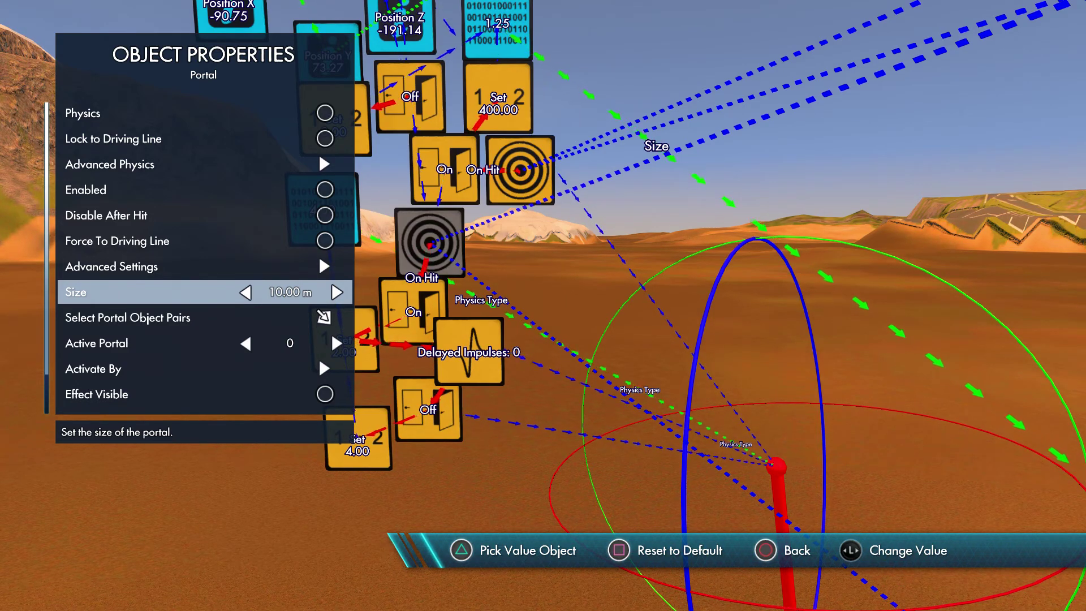
key(Up)
key(Return)
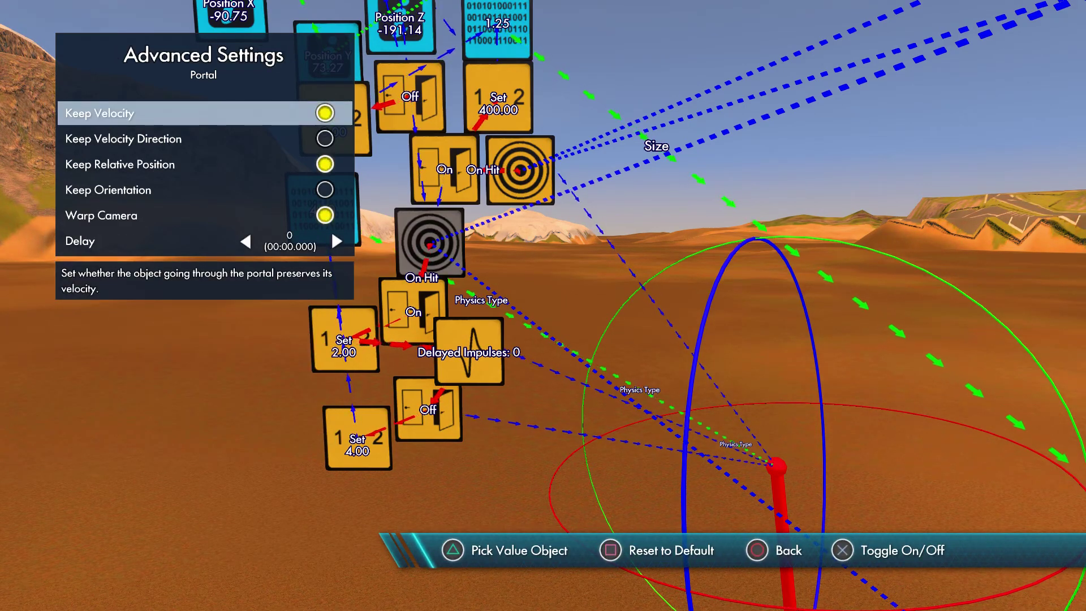
key(Down)
key(Down)
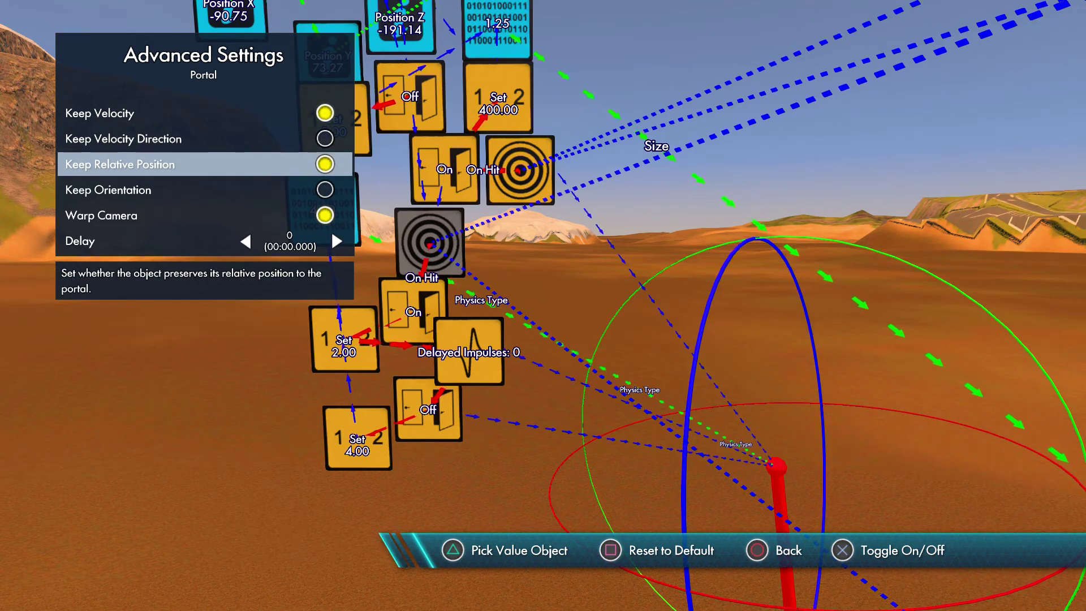
key(Down)
key(Down)
key(Down)
key(Down)
key(Up)
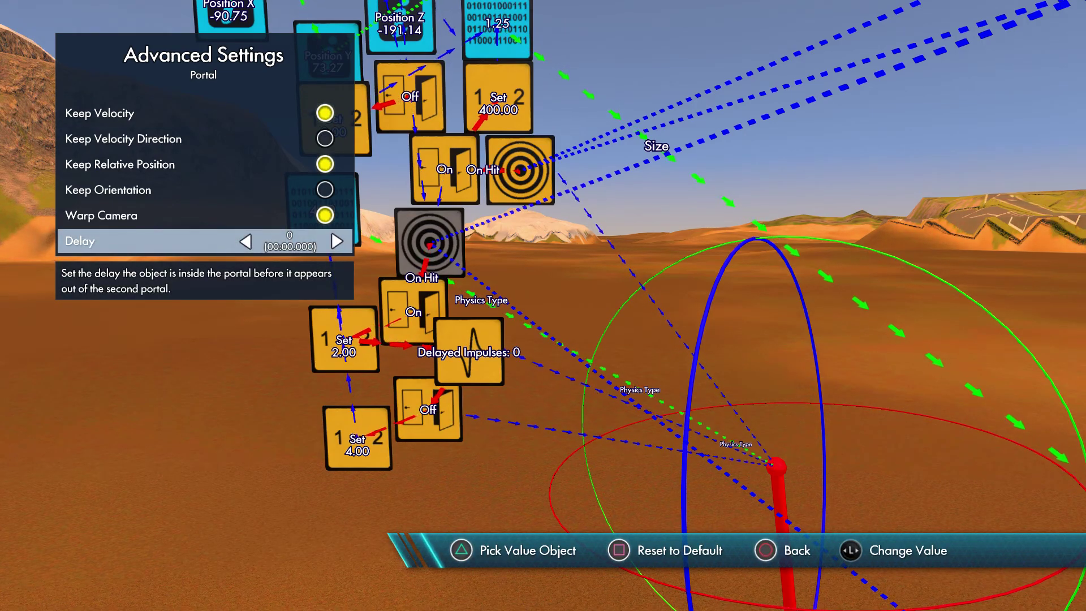
key(Escape)
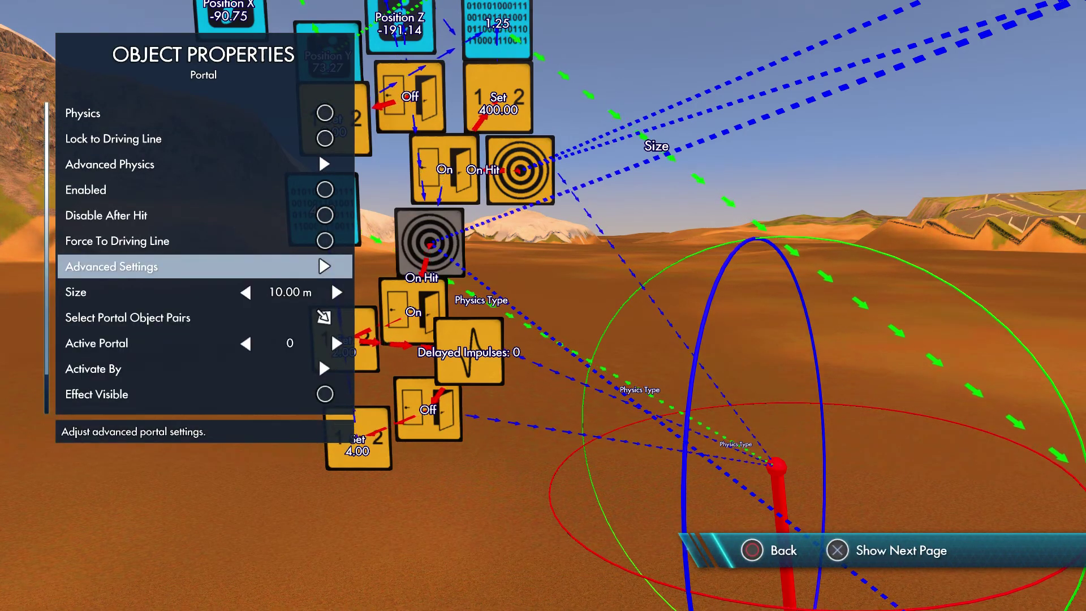
Step: Pair the red portal with the green portal near the platforms through its portal object pairs
key(Down)
key(Down)
key(Return)
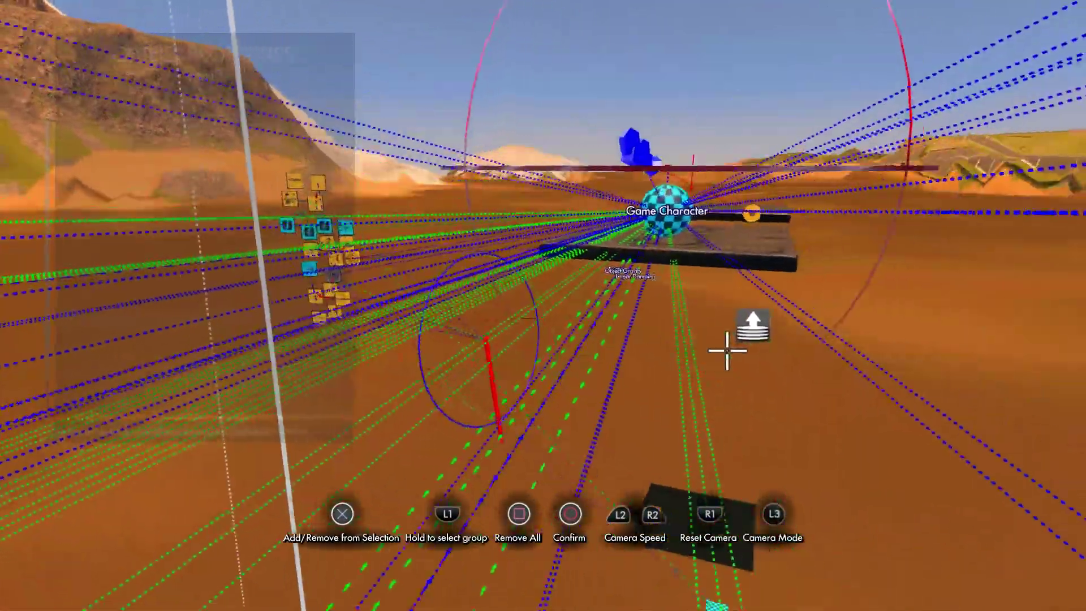
key(w)
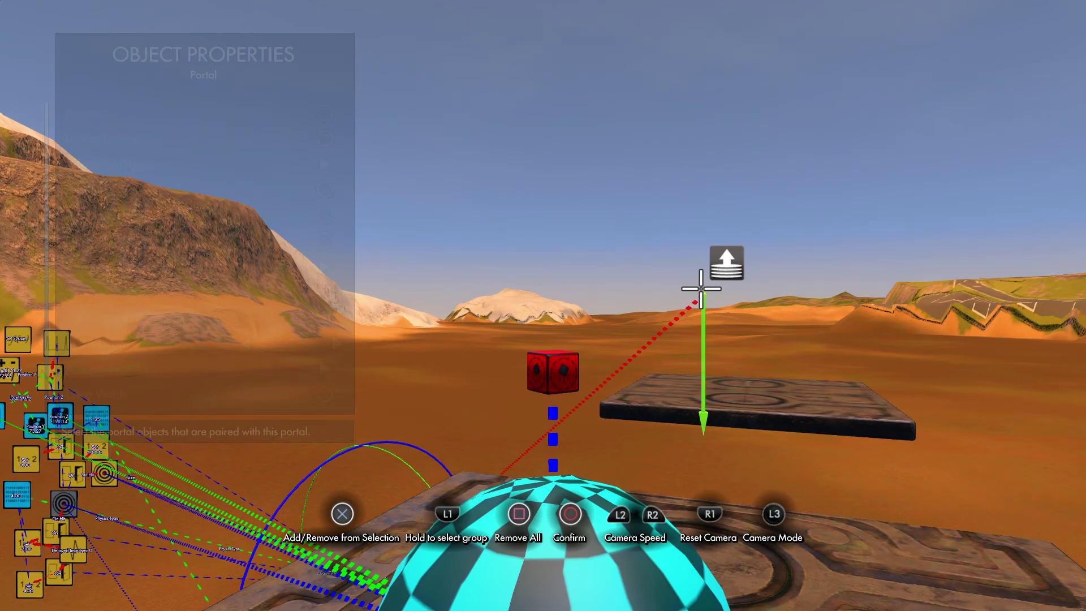
key(w)
key(Escape)
key(Escape)
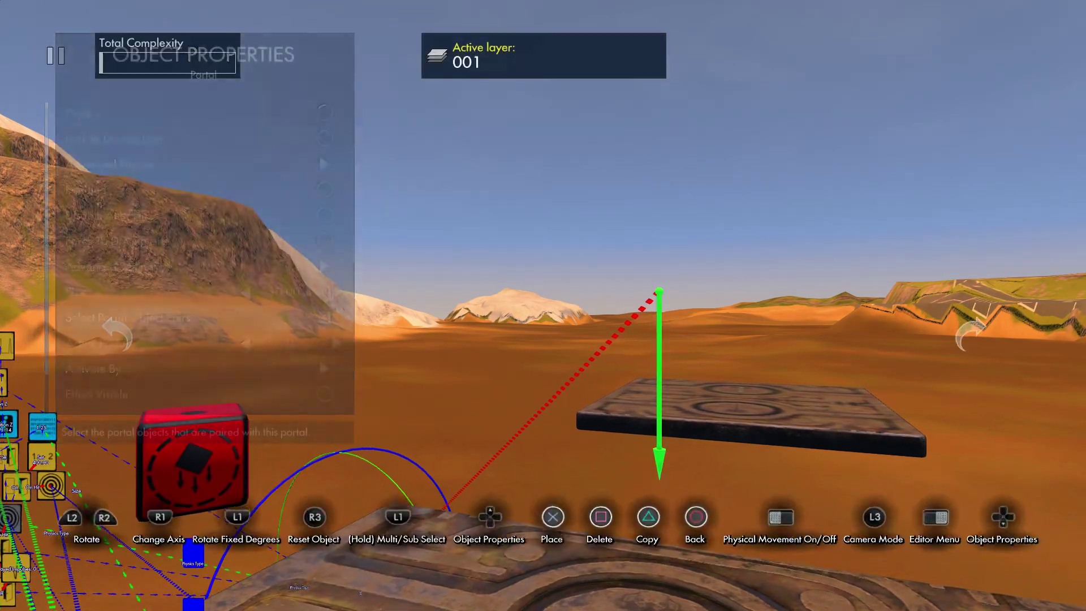
key(Escape)
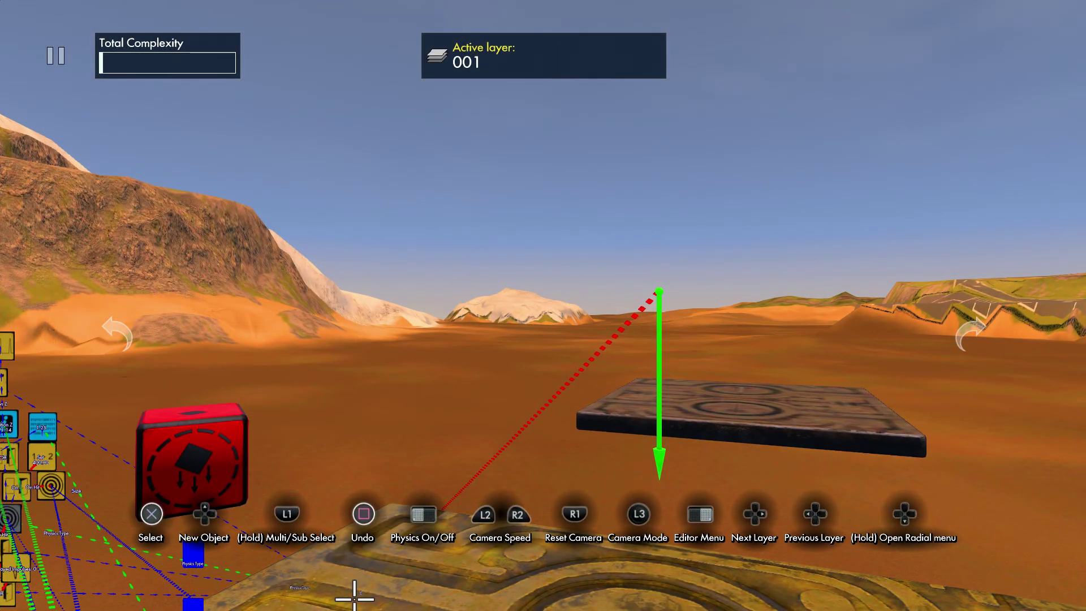
Step: Select both the green and red portals and assign the Game Character as the object instance that activates them
click(660, 288)
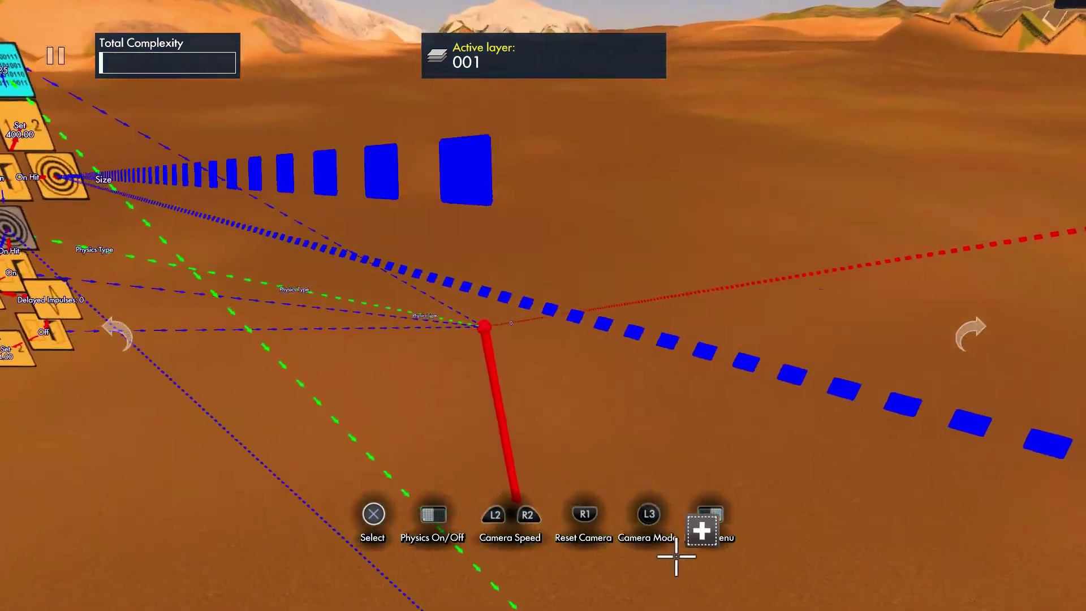
click(535, 369)
key(Down)
key(Down)
key(Down)
key(Down)
key(Down)
key(Down)
key(Down)
key(Down)
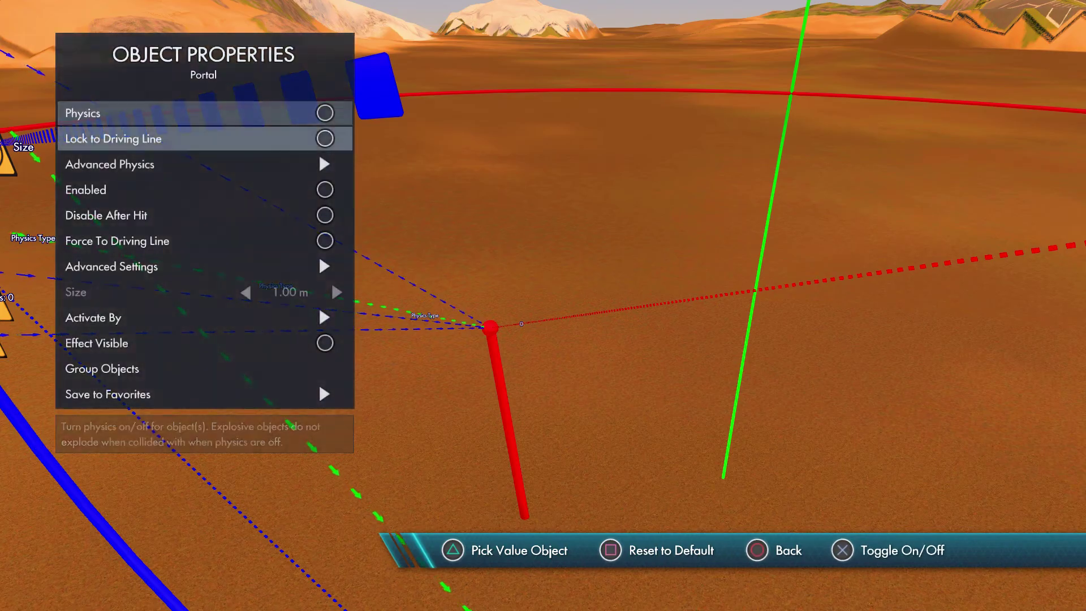
key(Down)
key(Return)
key(Up)
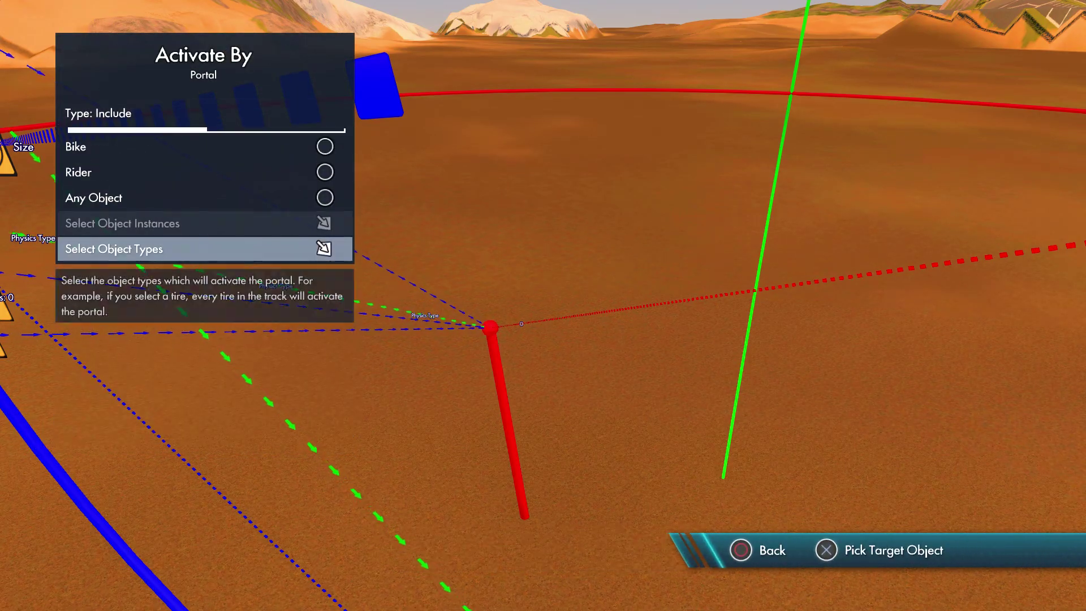
key(Up)
key(Return)
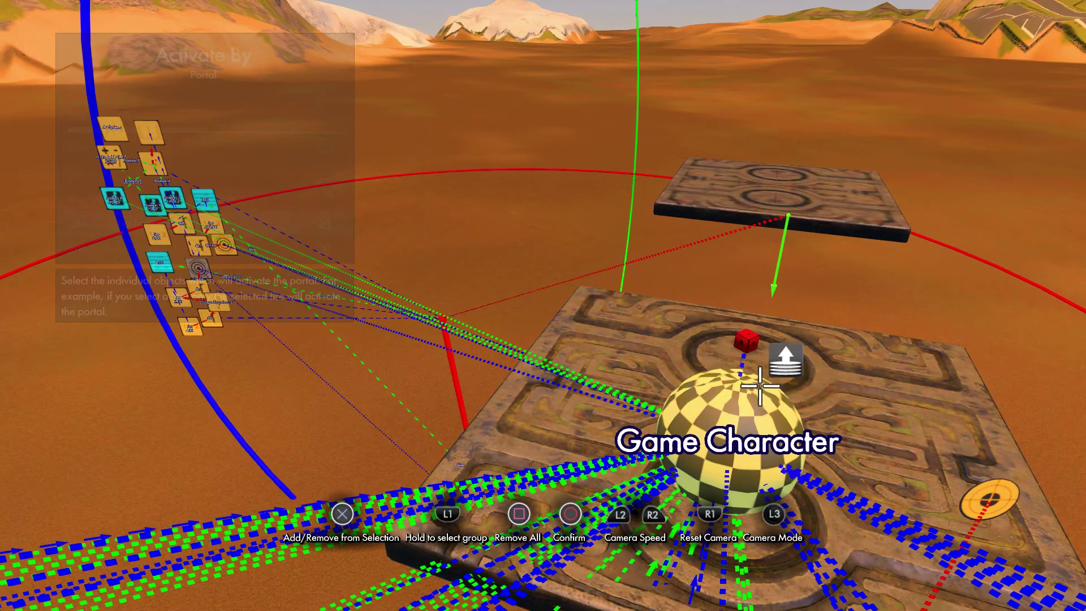
click(761, 389)
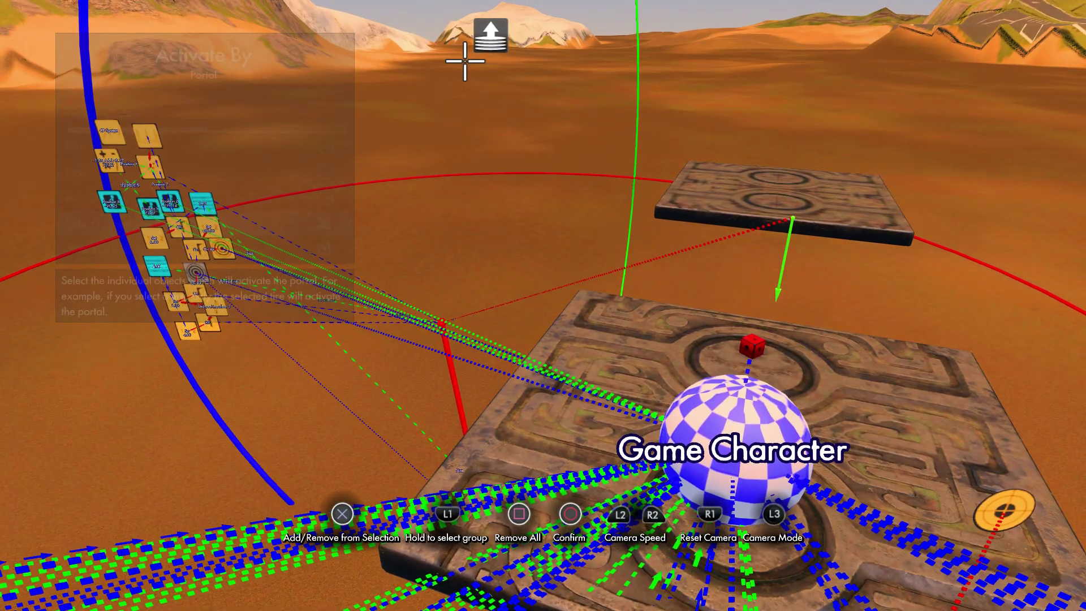
key(Escape)
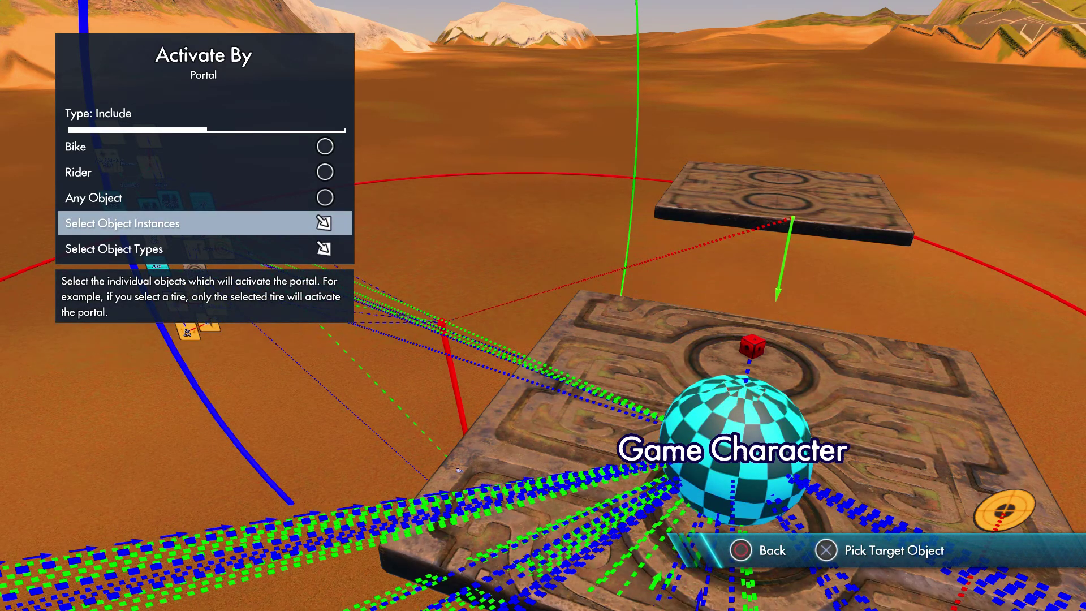
key(Escape)
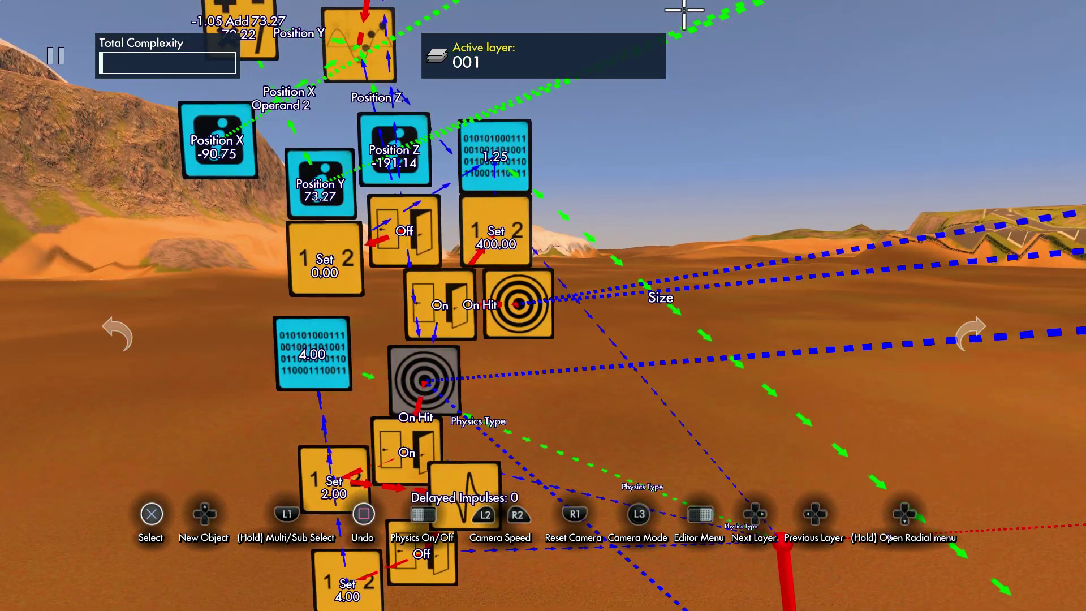
Step: Test-play the track to check the platform collision behaviour, and return to the editor
key(Escape)
key(Up)
key(Up)
key(Up)
key(Up)
key(Return)
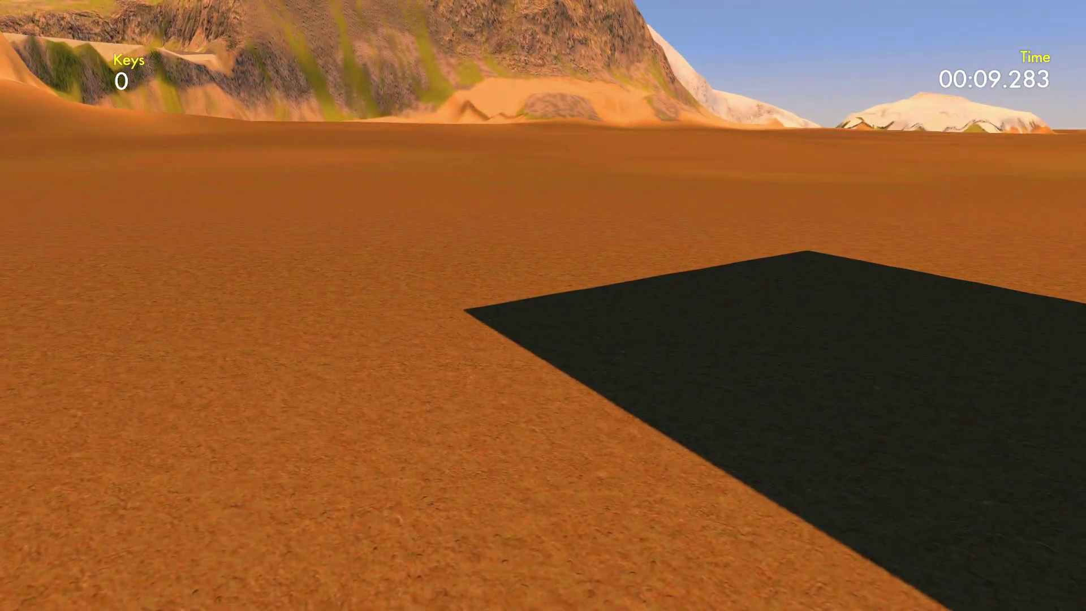
key(Escape)
key(Return)
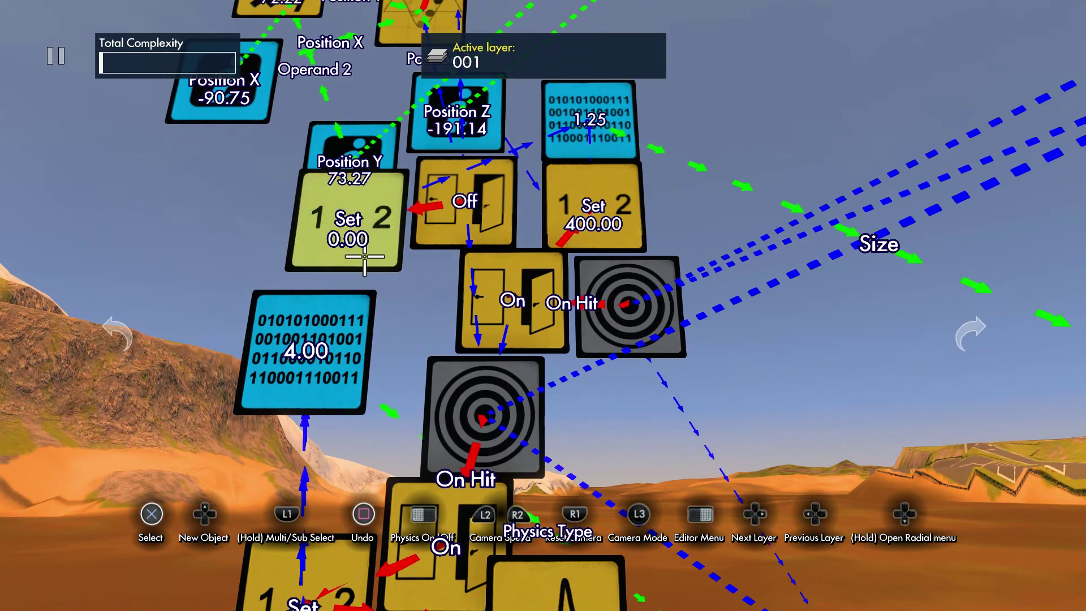
Step: Enable the upper hit trigger beside the On event below the 400.00 Set value event
click(634, 320)
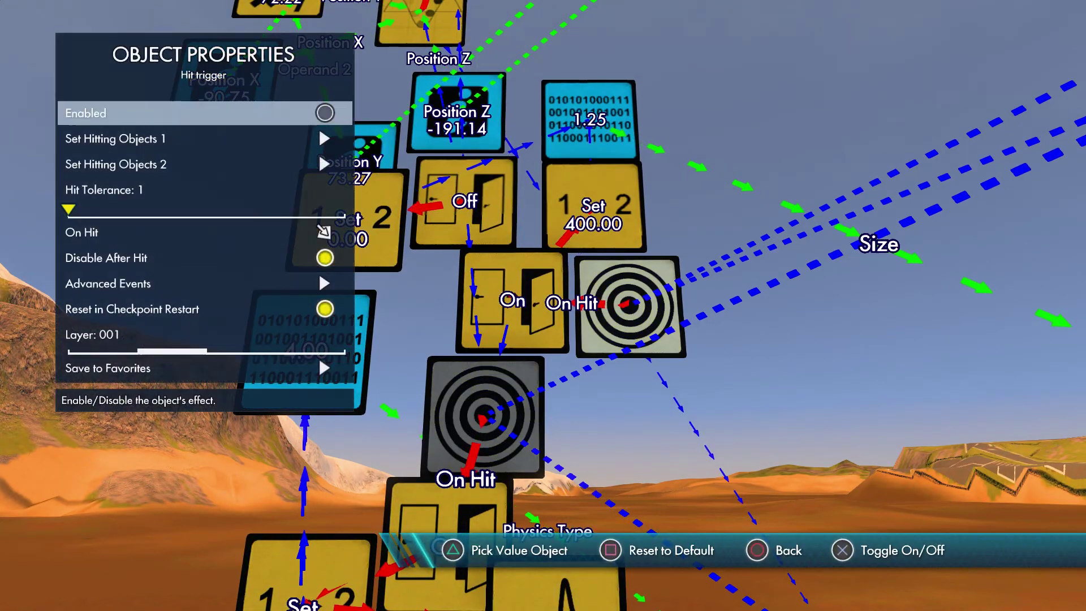
key(Escape)
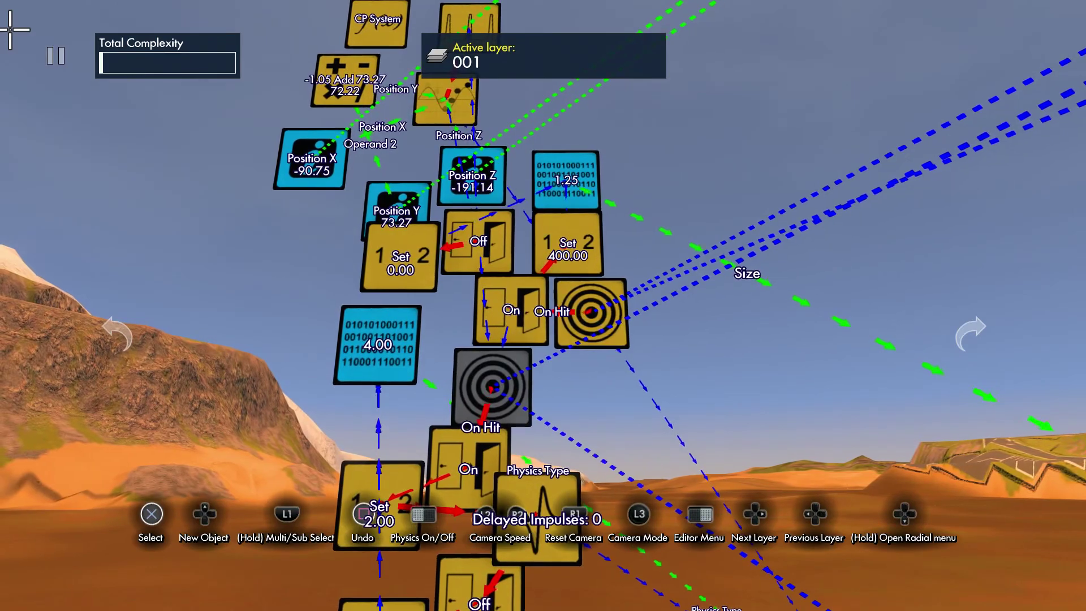
Step: Start a test run of the track and turn on the display of editor icons during testing
key(Escape)
key(Escape)
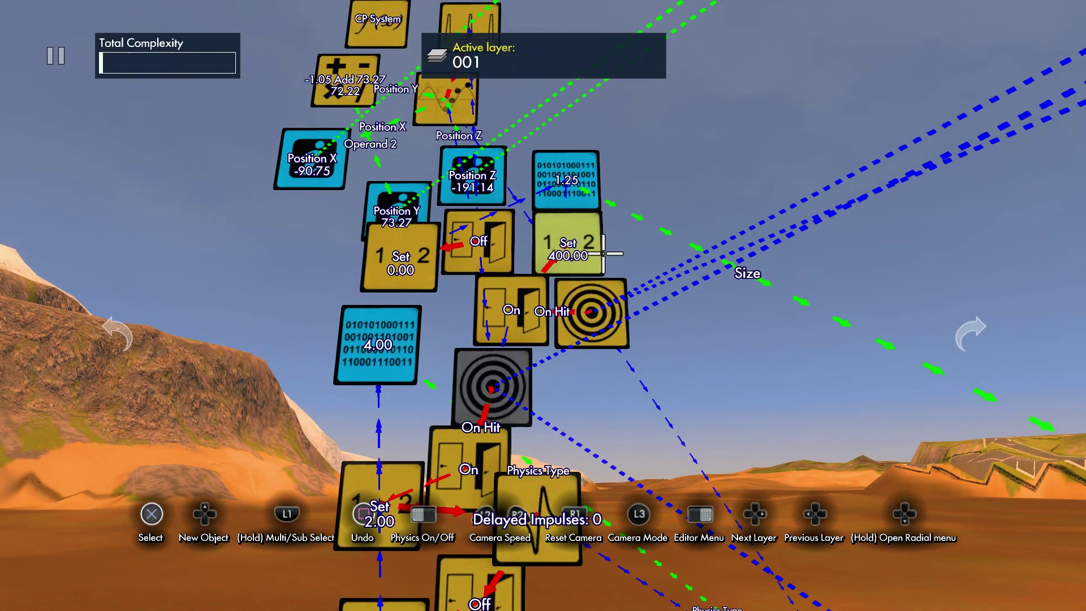
key(Escape)
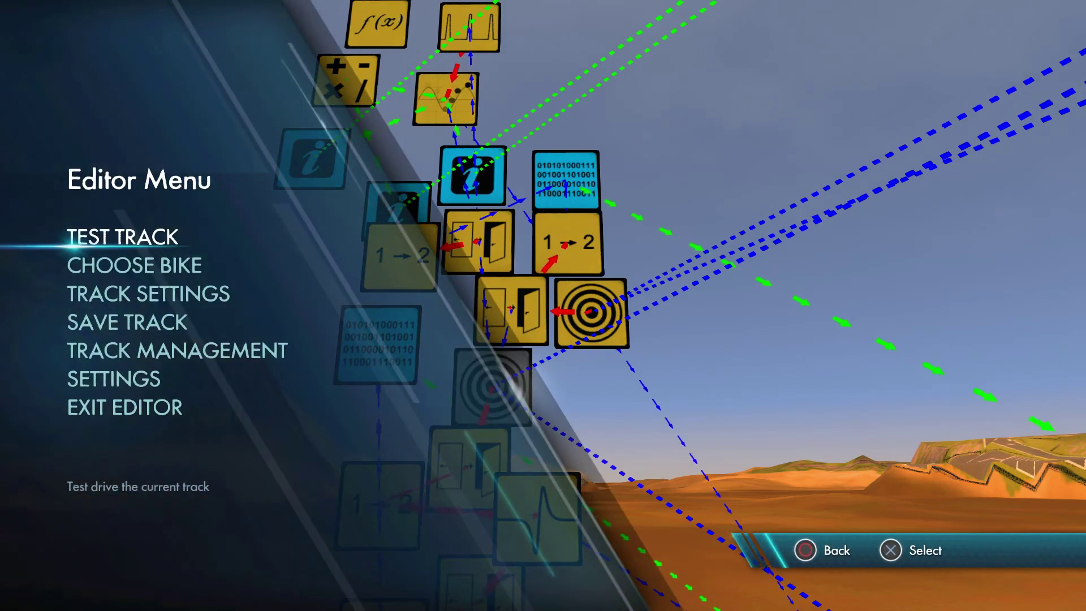
key(Escape)
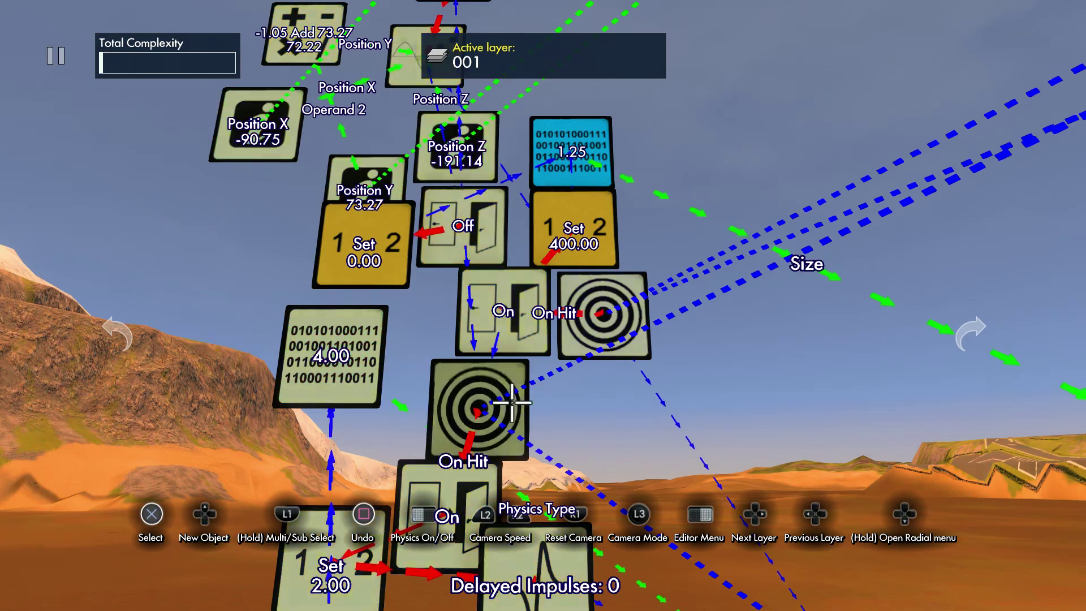
key(Escape)
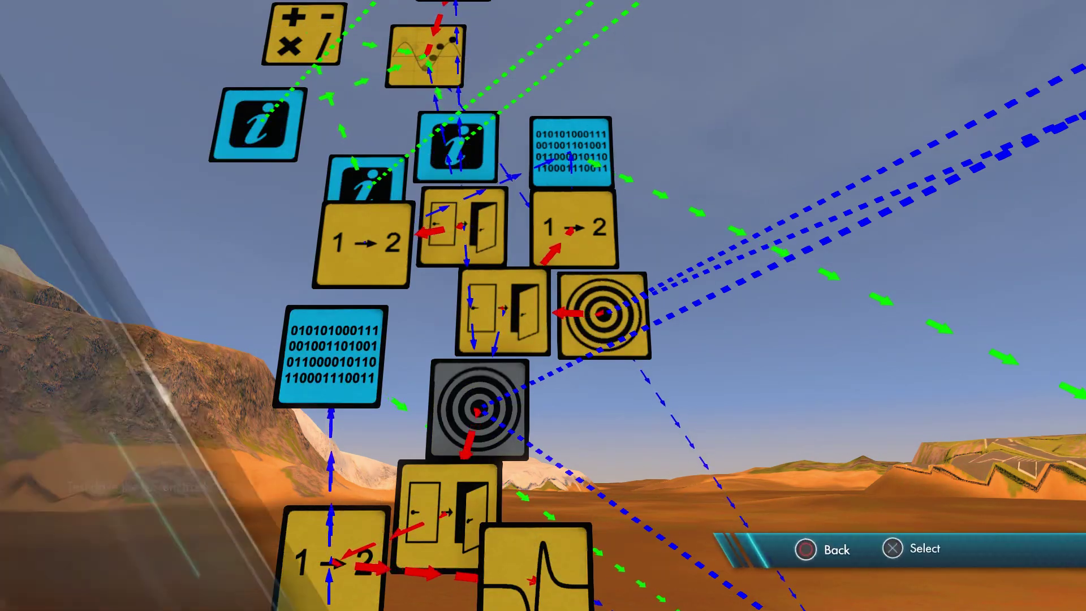
key(Return)
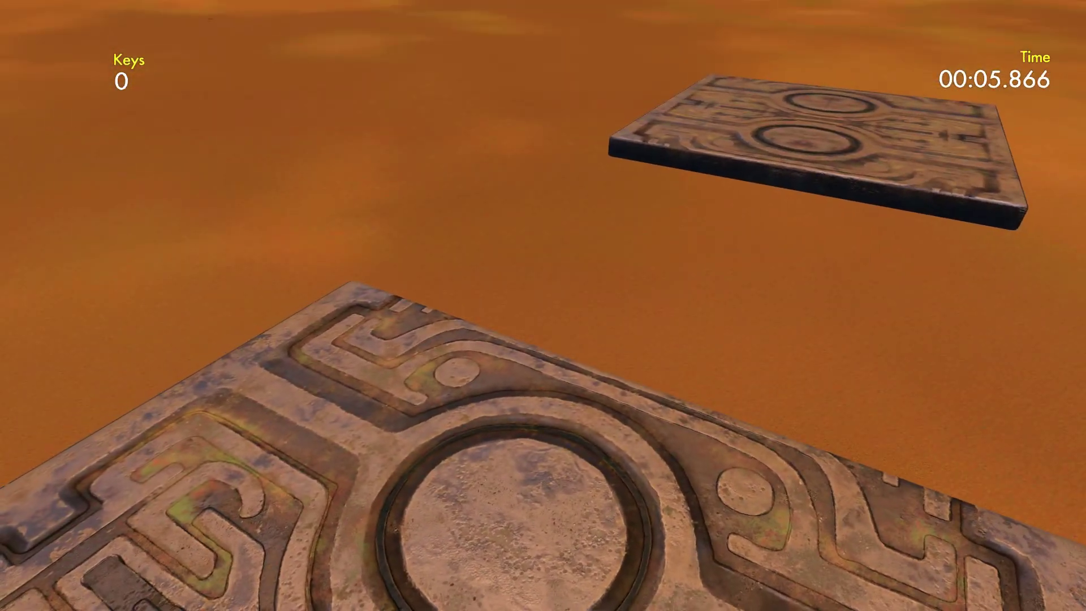
key(Escape)
key(Down)
key(Down)
key(Return)
key(Escape)
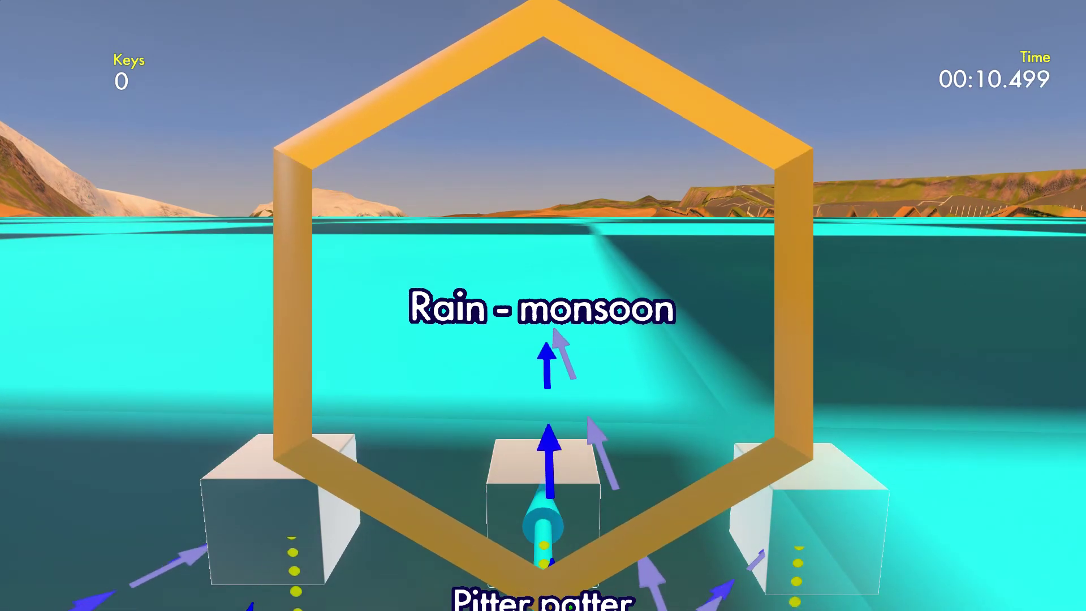
Step: Disable the editor icons for the running test and resume testing
key(Escape)
key(Down)
key(Return)
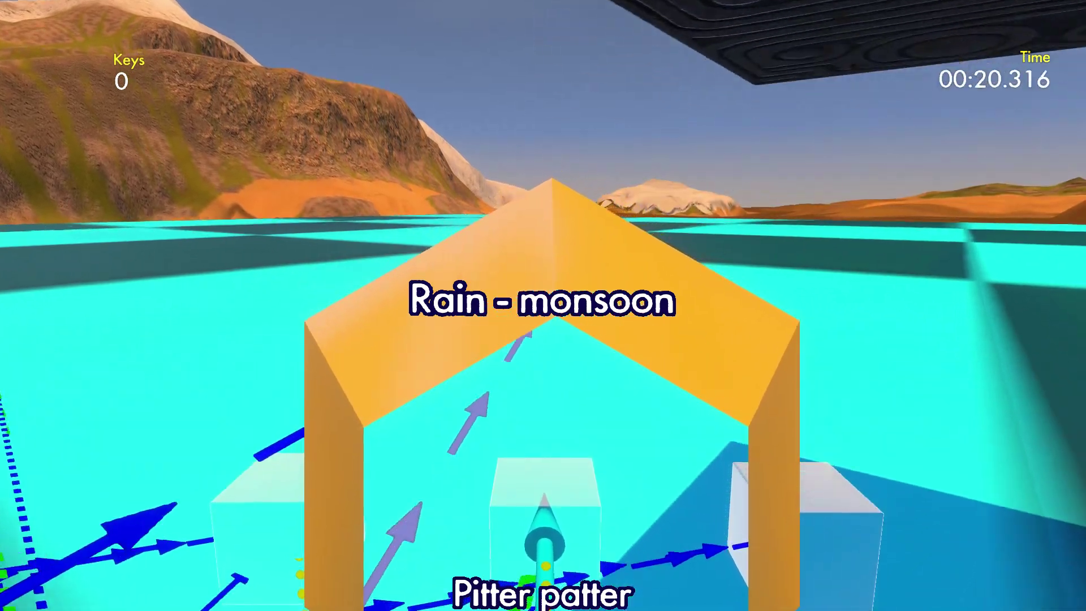
key(Escape)
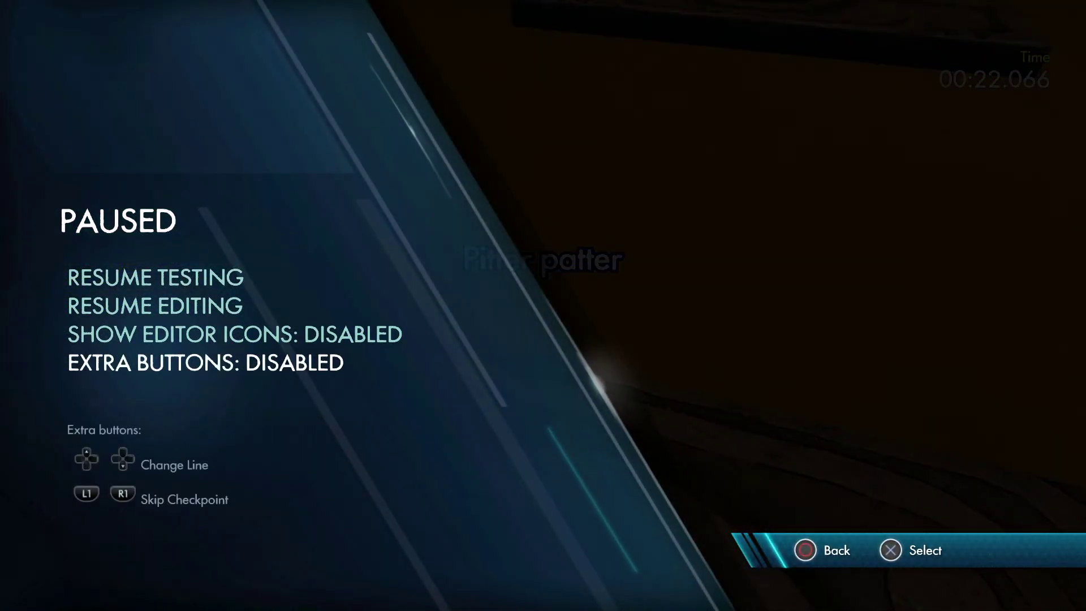
key(Escape)
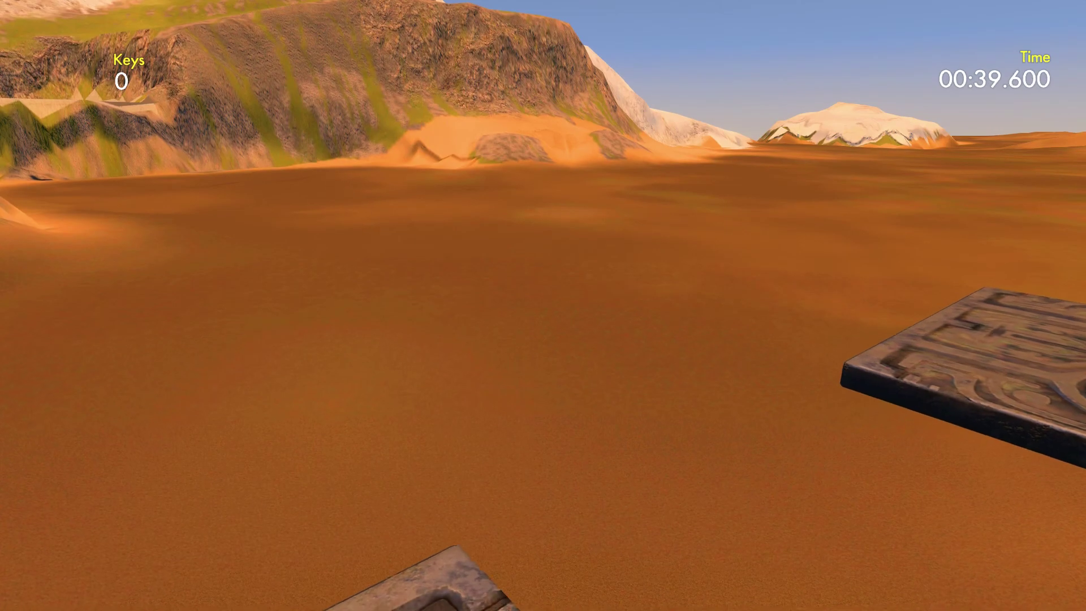
Step: Test-play the platform collision by moving and jumping between the two stone platforms, and return to editing
key(w)
key(space)
key(w)
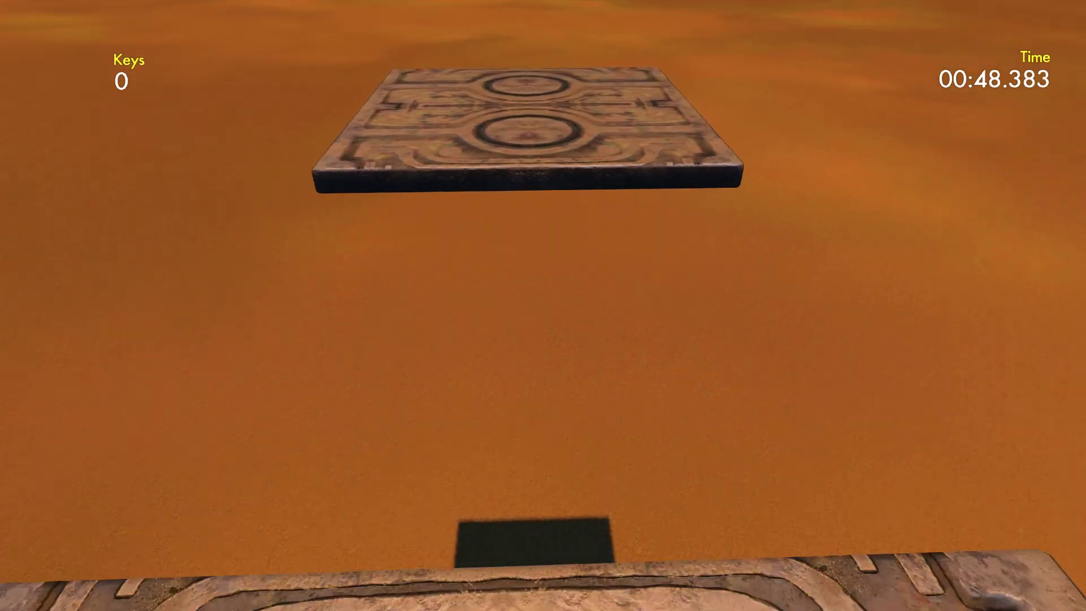
key(w)
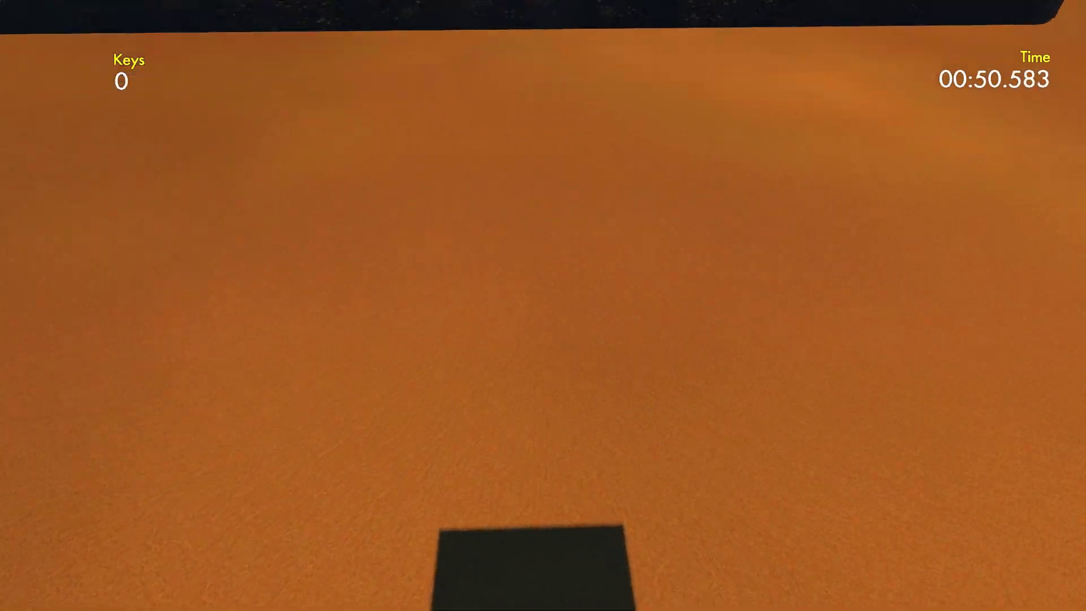
key(w)
key(space)
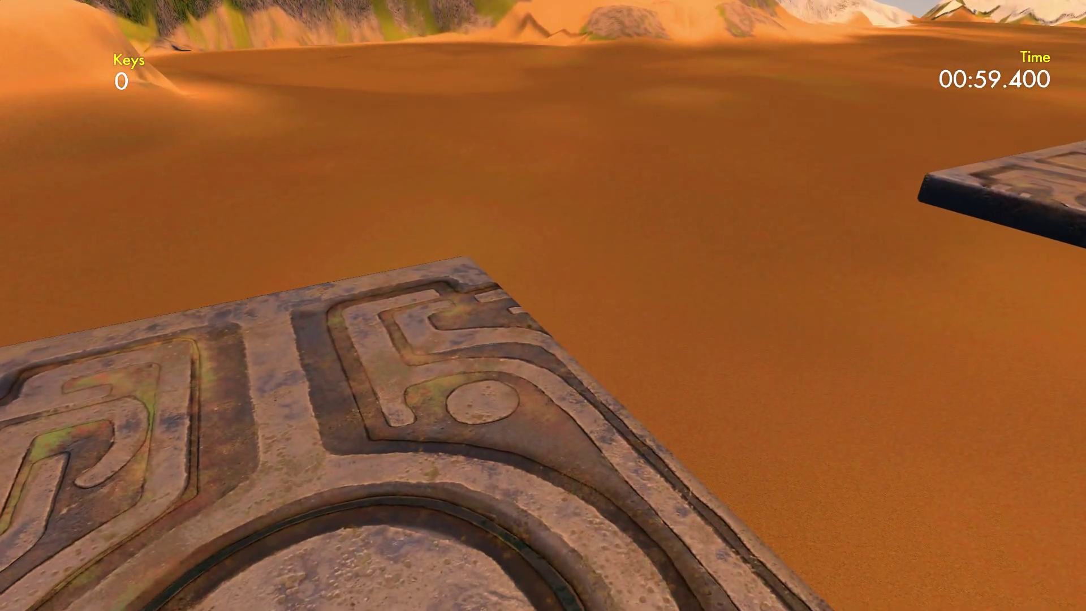
key(space)
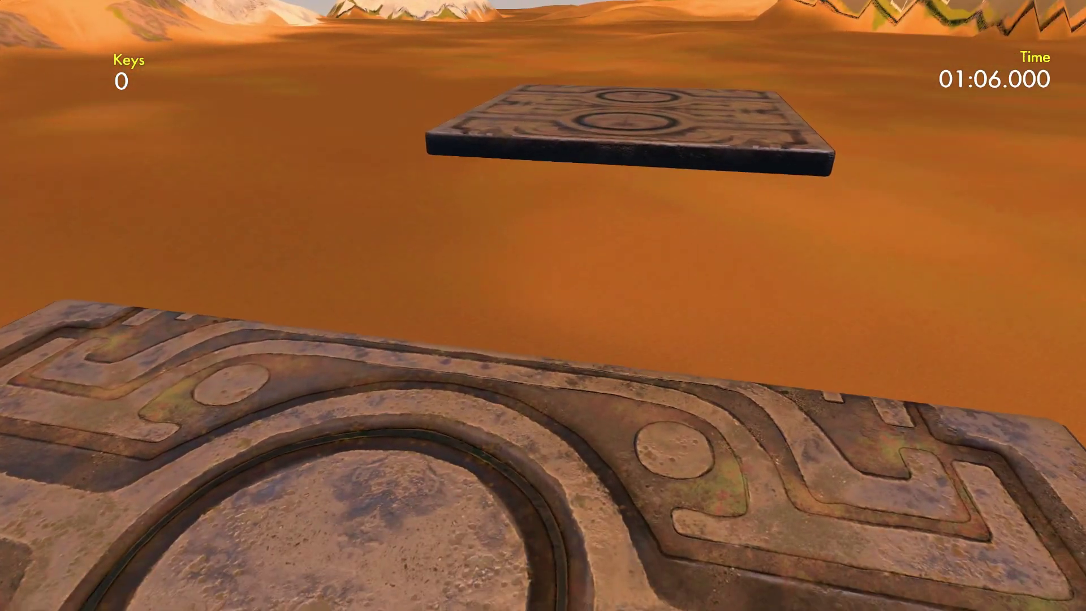
key(w)
key(space)
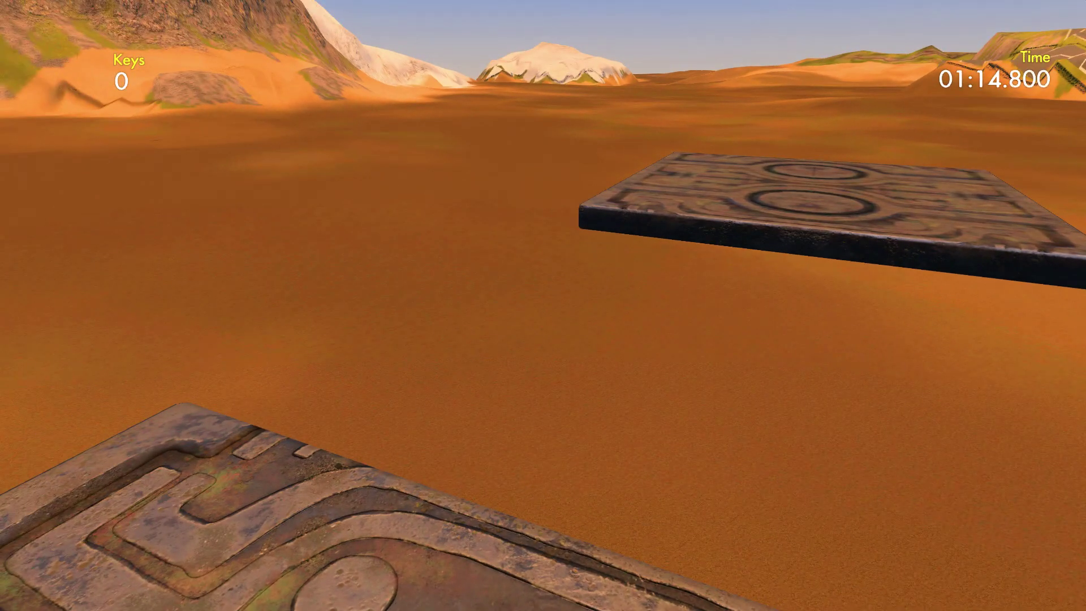
key(Escape)
key(Down)
key(Return)
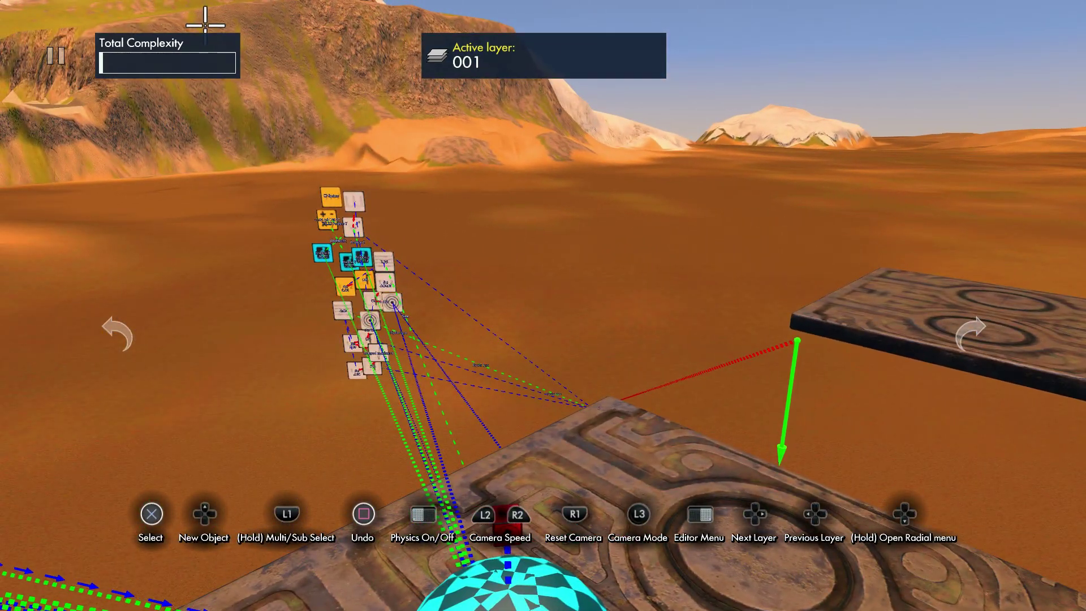
Step: Load the saved track Jump Puzzle Master through track management
key(Escape)
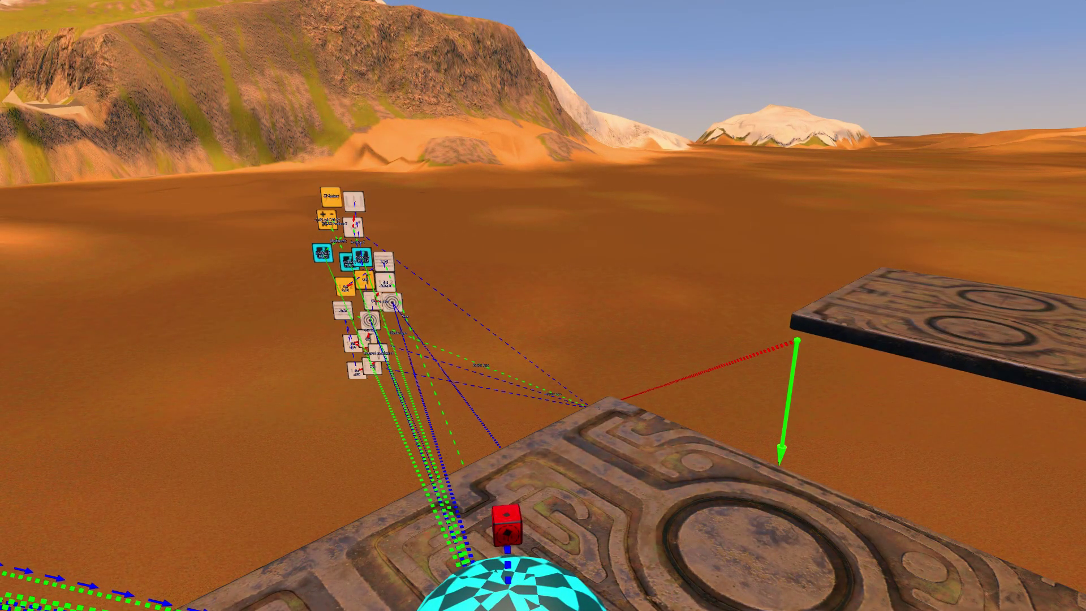
key(Down)
key(Down)
key(Down)
key(Down)
key(Return)
key(Down)
key(Return)
key(Return)
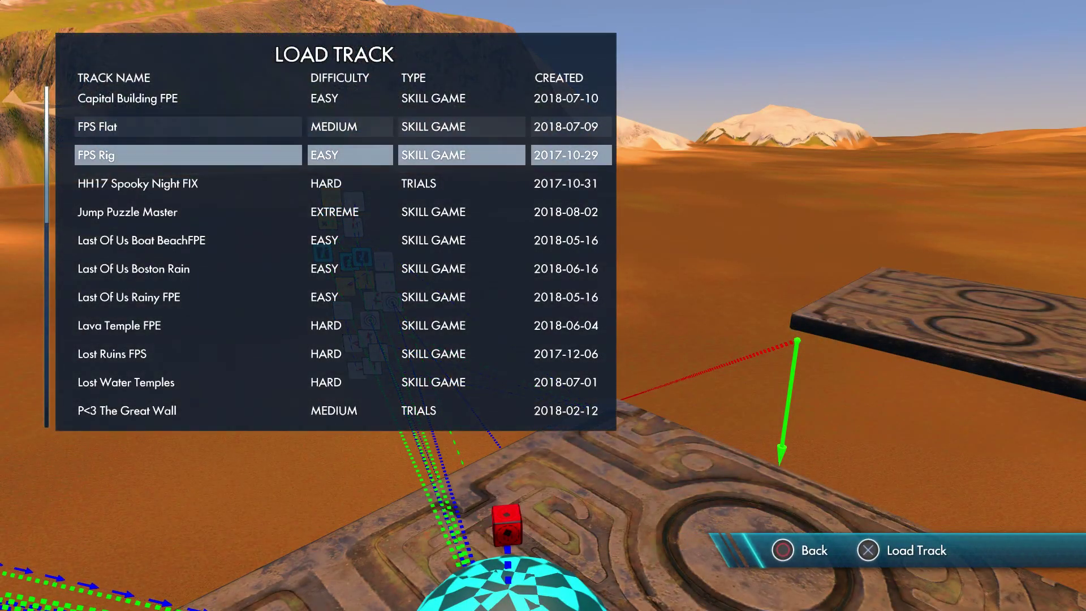
key(Down)
key(Down)
key(Down)
key(Down)
key(Up)
key(Up)
key(Up)
key(Down)
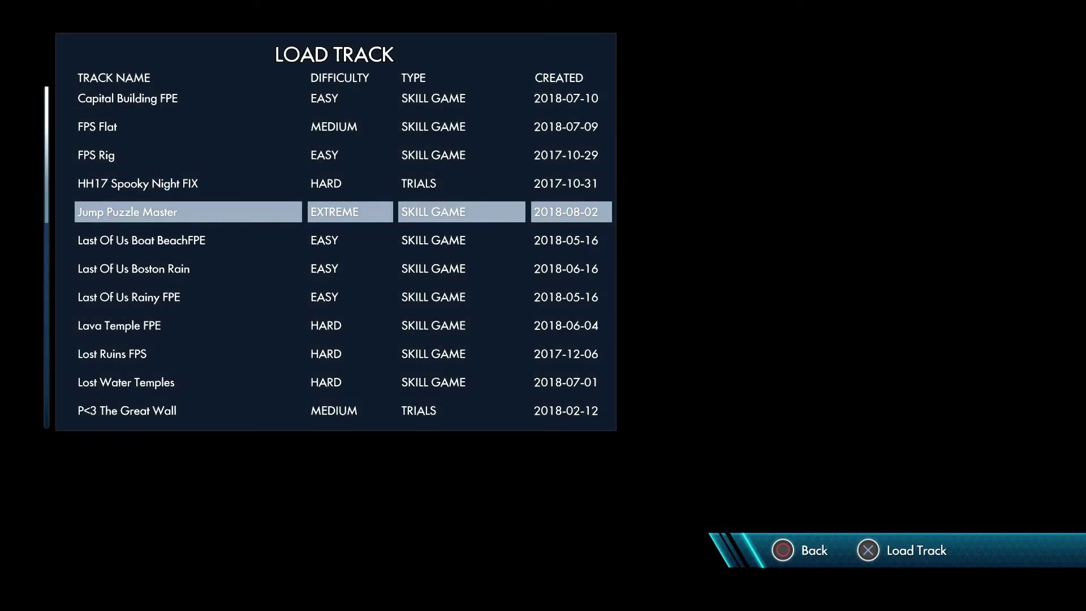
key(Return)
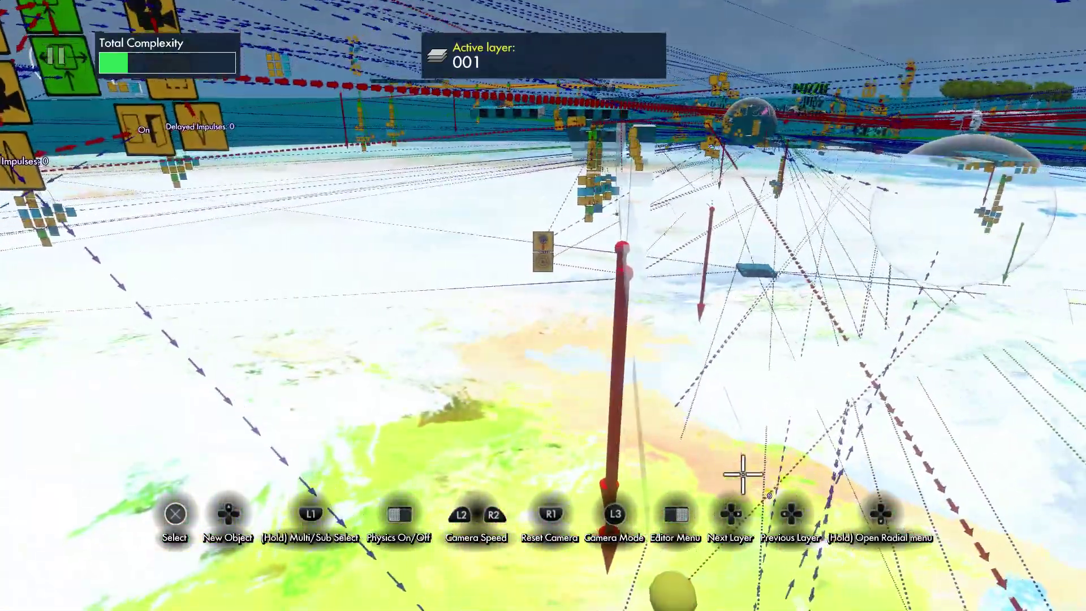
Step: Make the large hidden sphere above the terrain visible through its object properties
click(916, 224)
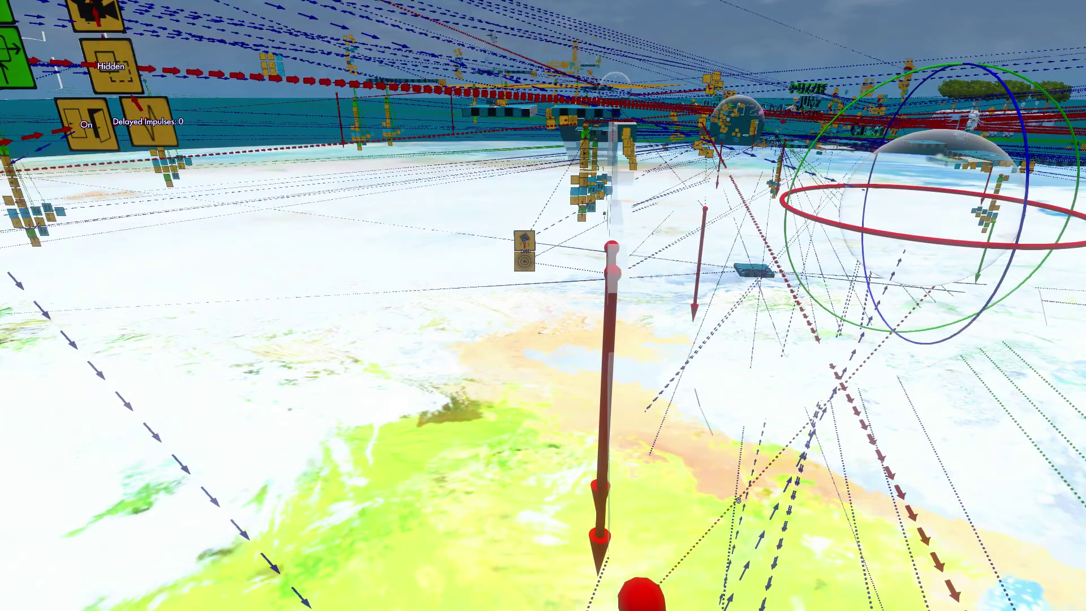
key(Up)
key(Down)
key(Return)
key(Escape)
key(Escape)
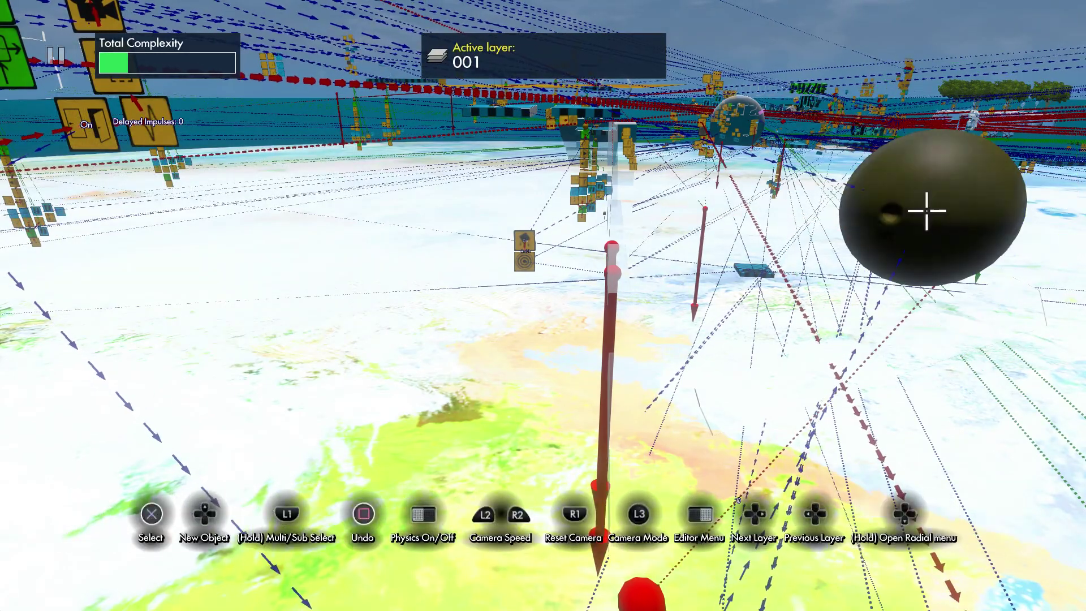
Step: Make the hidden group of long beams below and beside the sphere visible
click(836, 354)
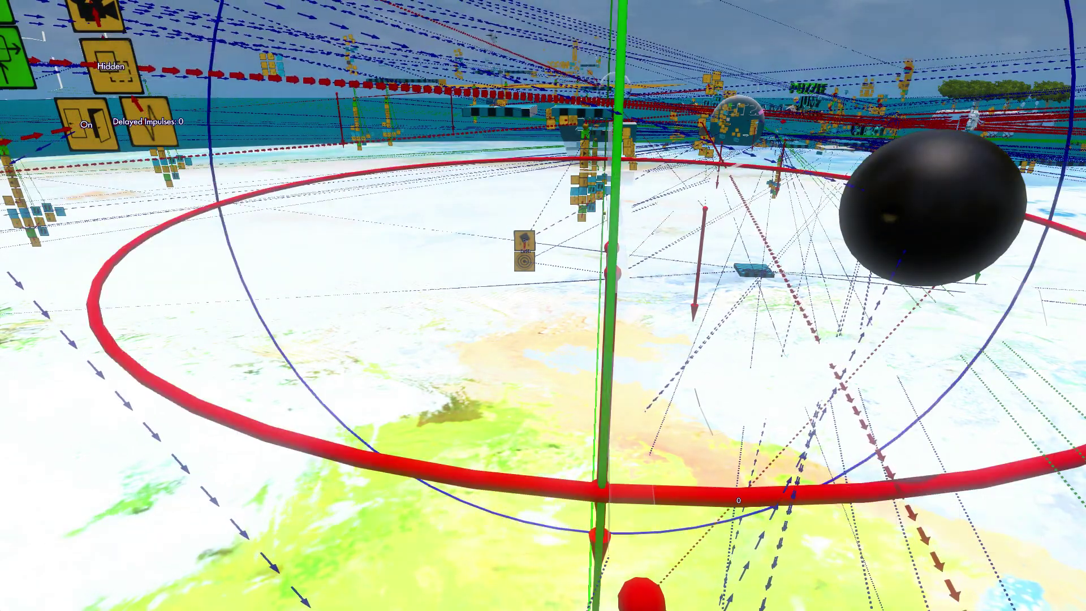
key(Up)
key(Return)
key(Escape)
key(Escape)
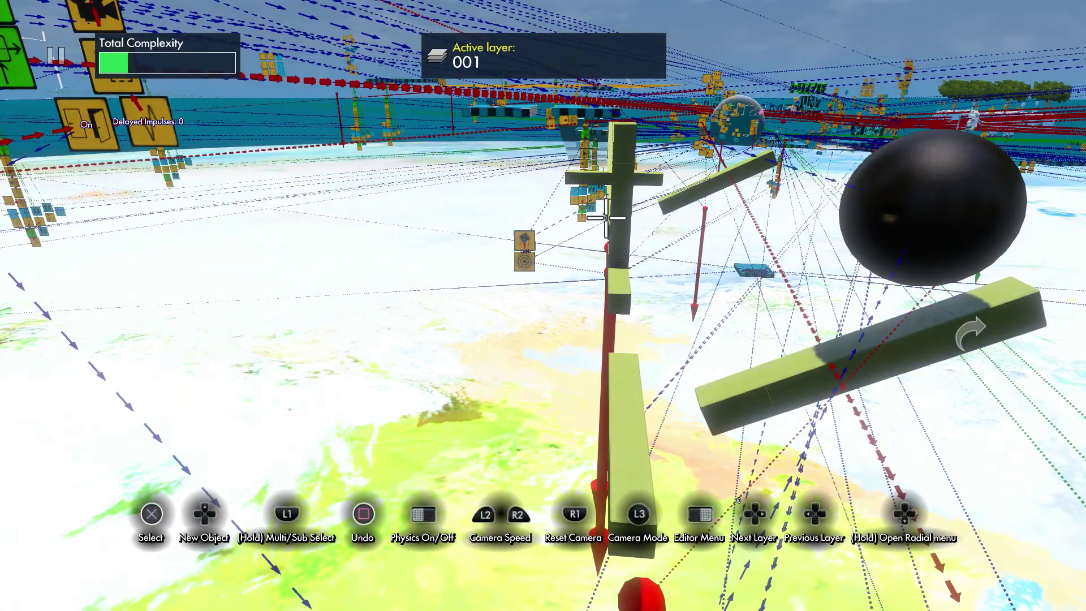
Step: Select the sphere to check its properties, deselect it, and run the physics to watch it move on the beam
click(805, 201)
key(Up)
key(Down)
key(Down)
key(Down)
key(Escape)
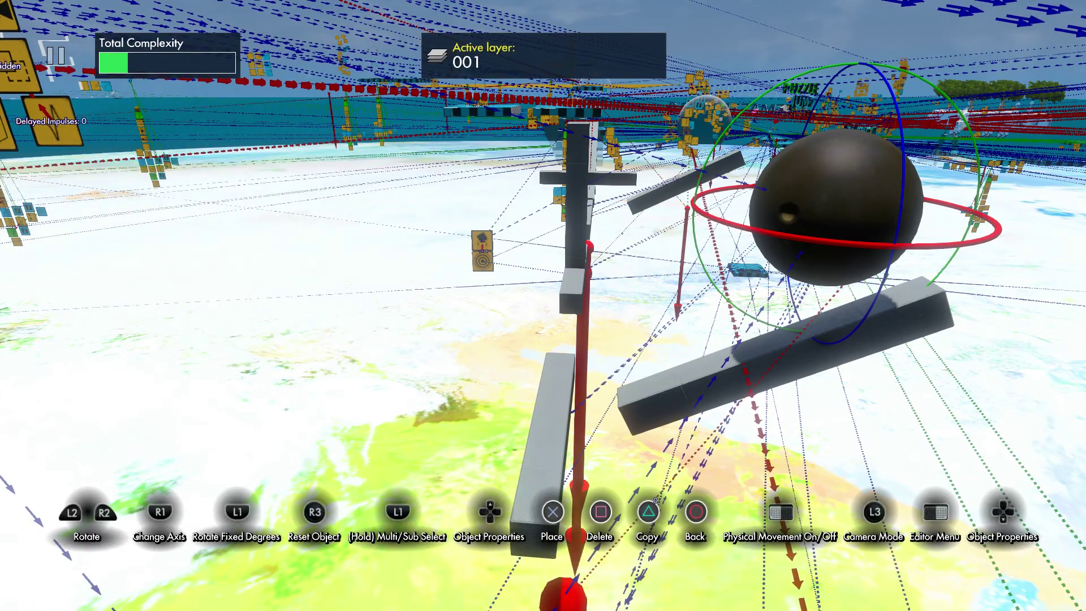
key(Escape)
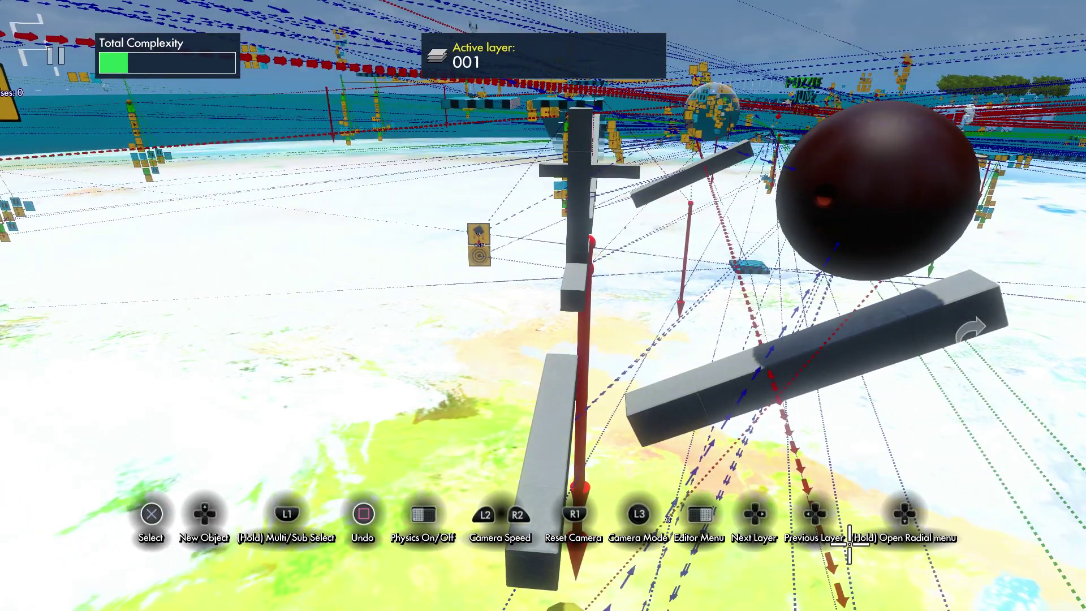
key(p)
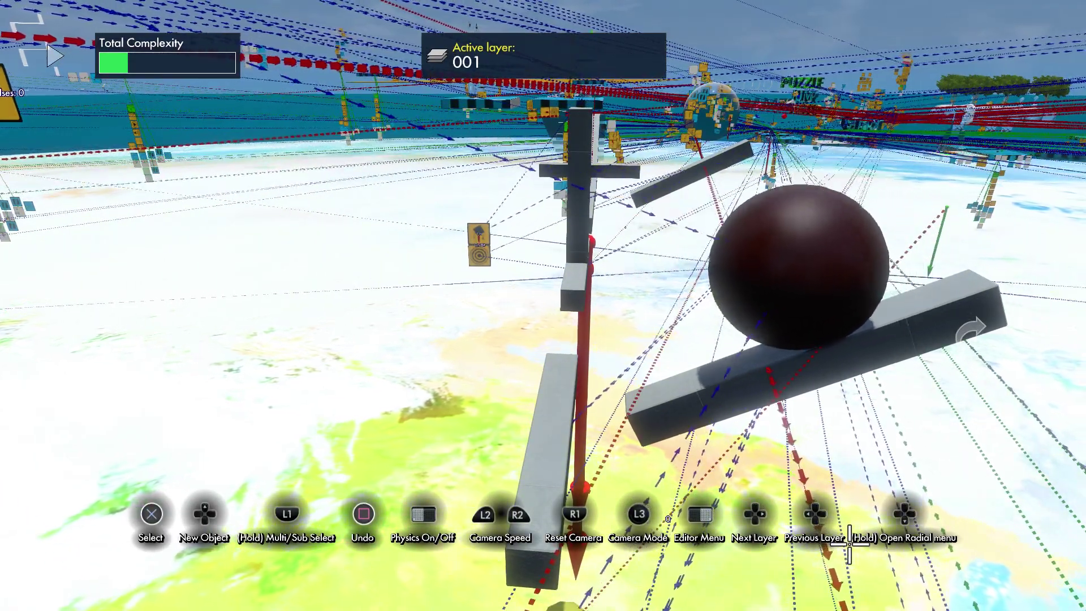